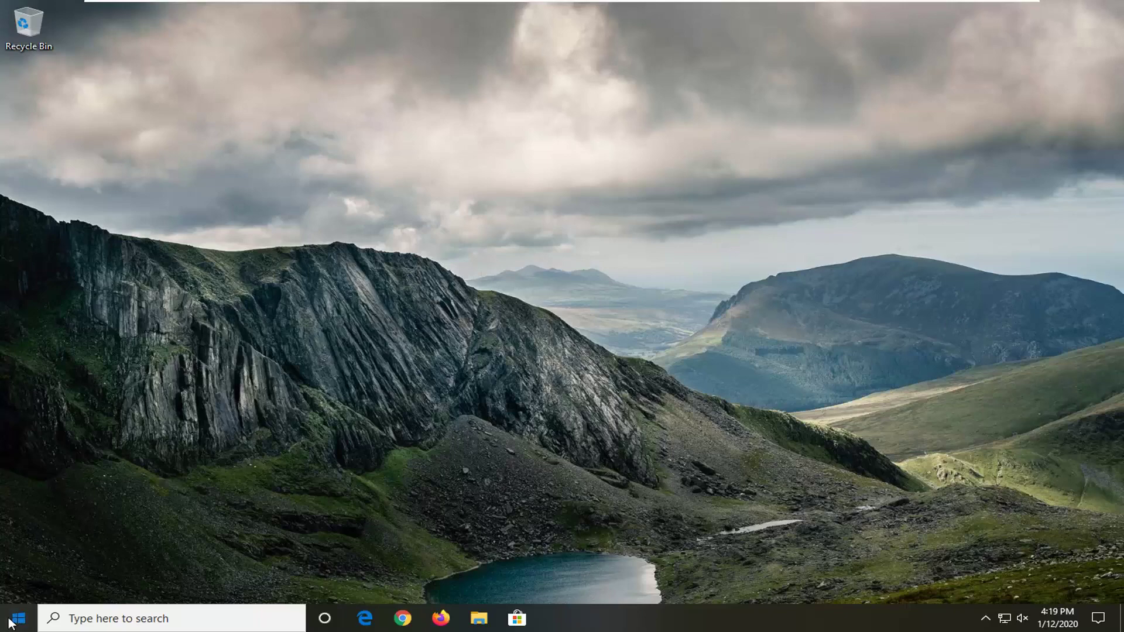
Search Windows for 'local group policy' and launch the Edit group policy result.
left_click(19, 615)
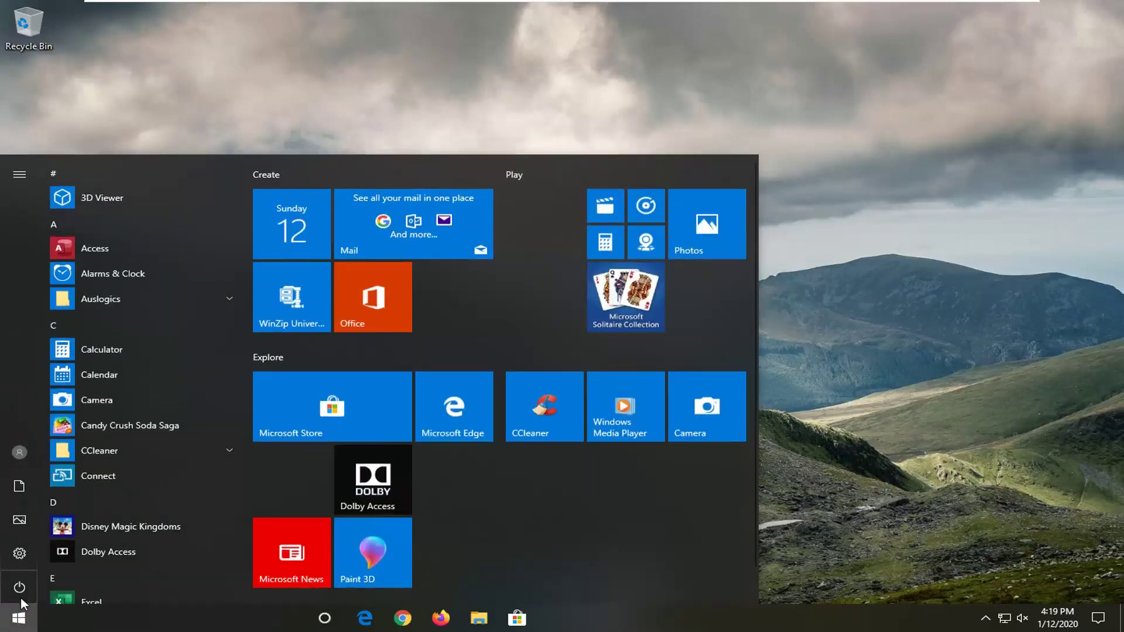
type("local group")
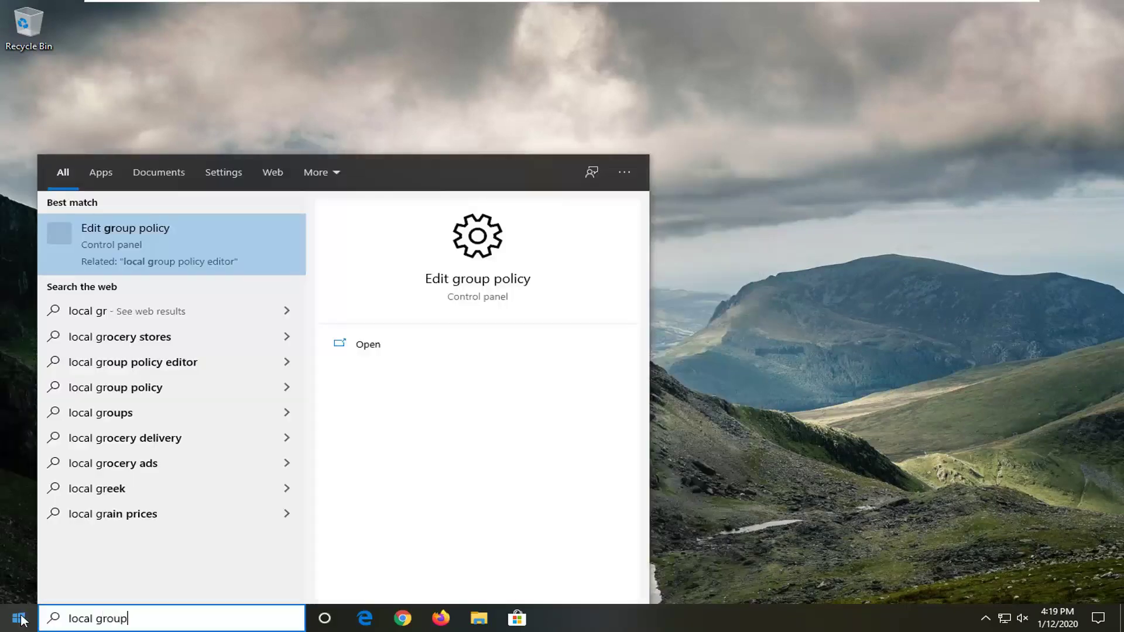
type(" policy")
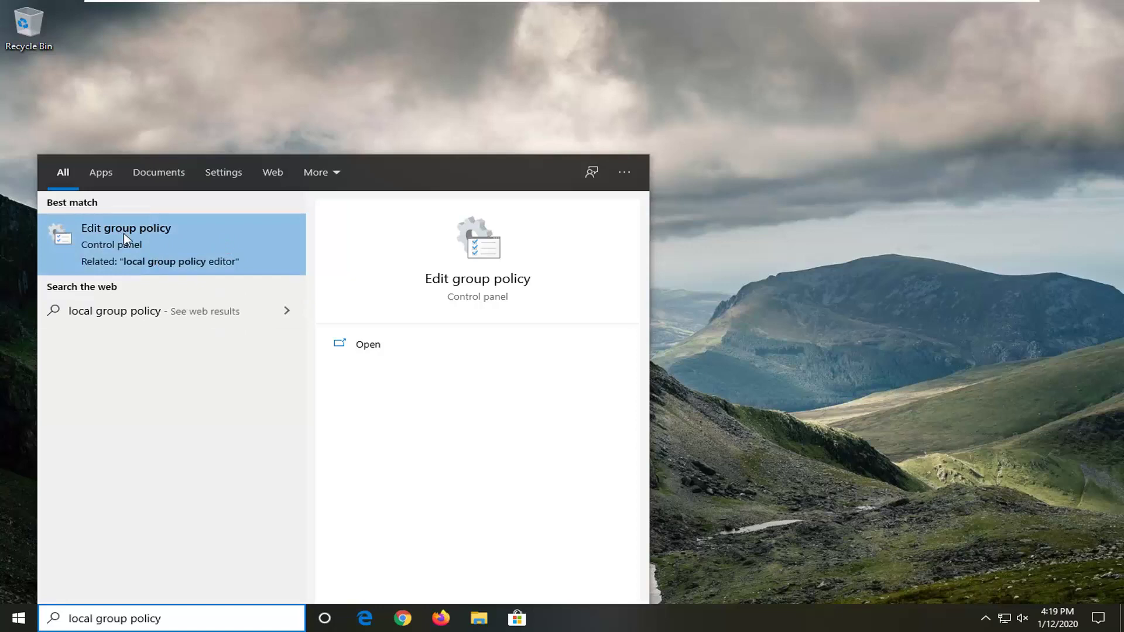
left_click(138, 241)
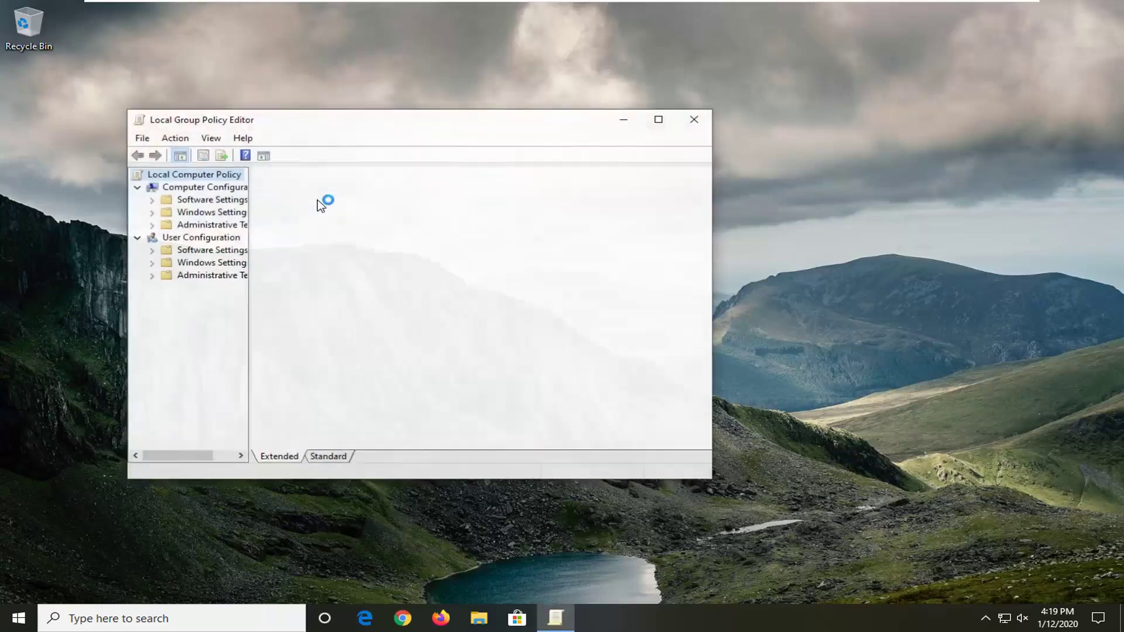
Enlarge the editor window, widen the tree pane, and collapse Computer Configuration.
left_click_drag(377, 108, 440, 79)
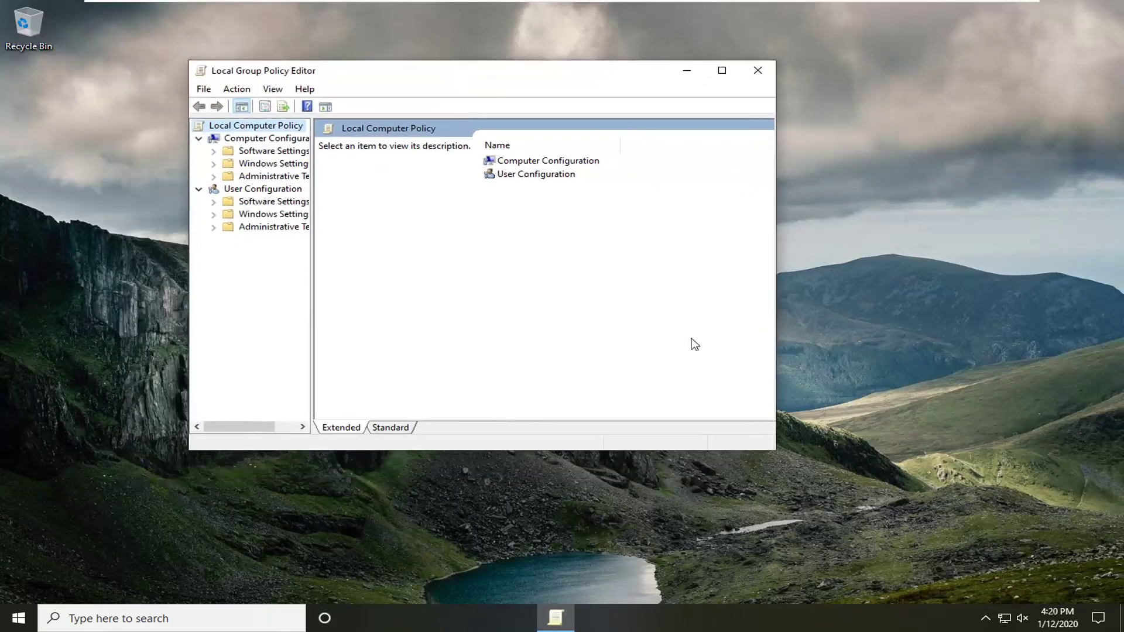
left_click_drag(773, 452, 904, 495)
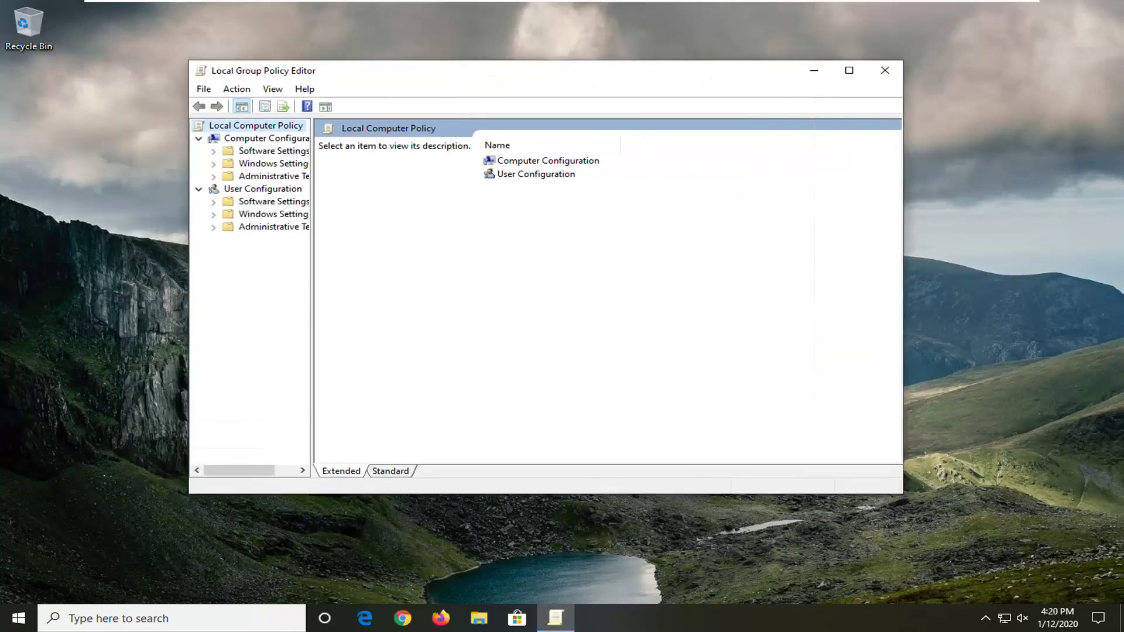
left_click_drag(311, 275, 388, 270)
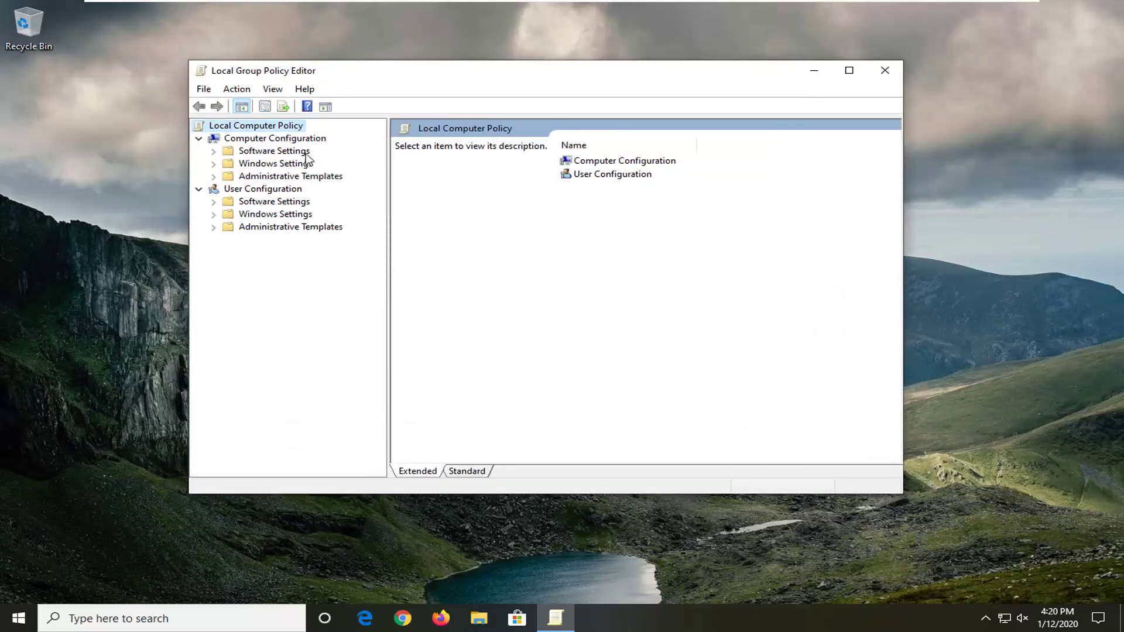
left_click(287, 140)
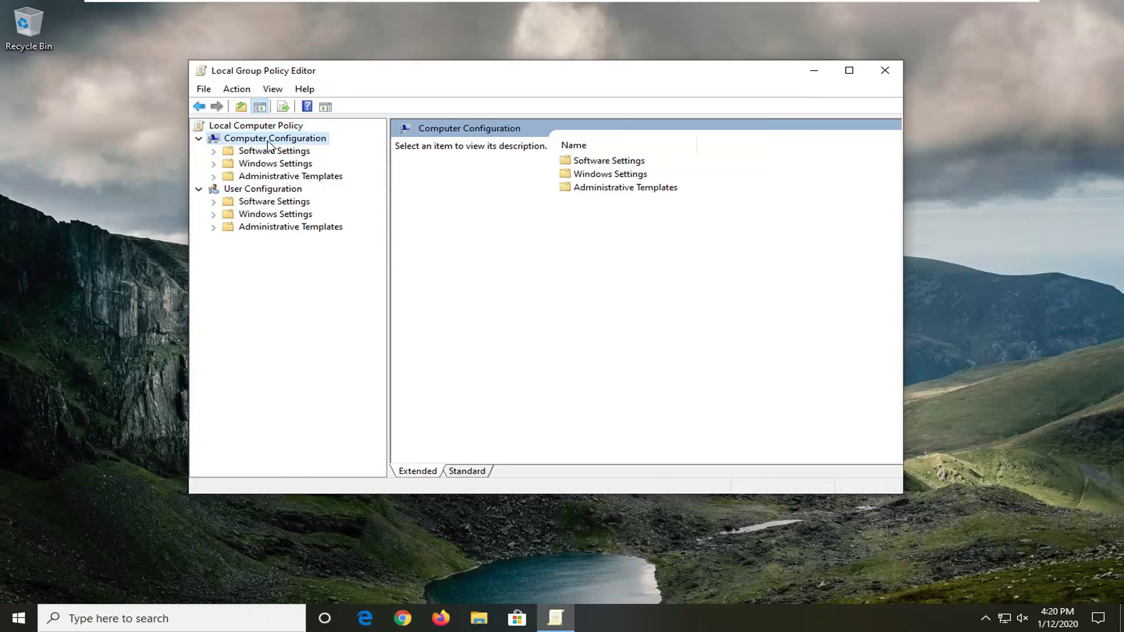
double_click(268, 140)
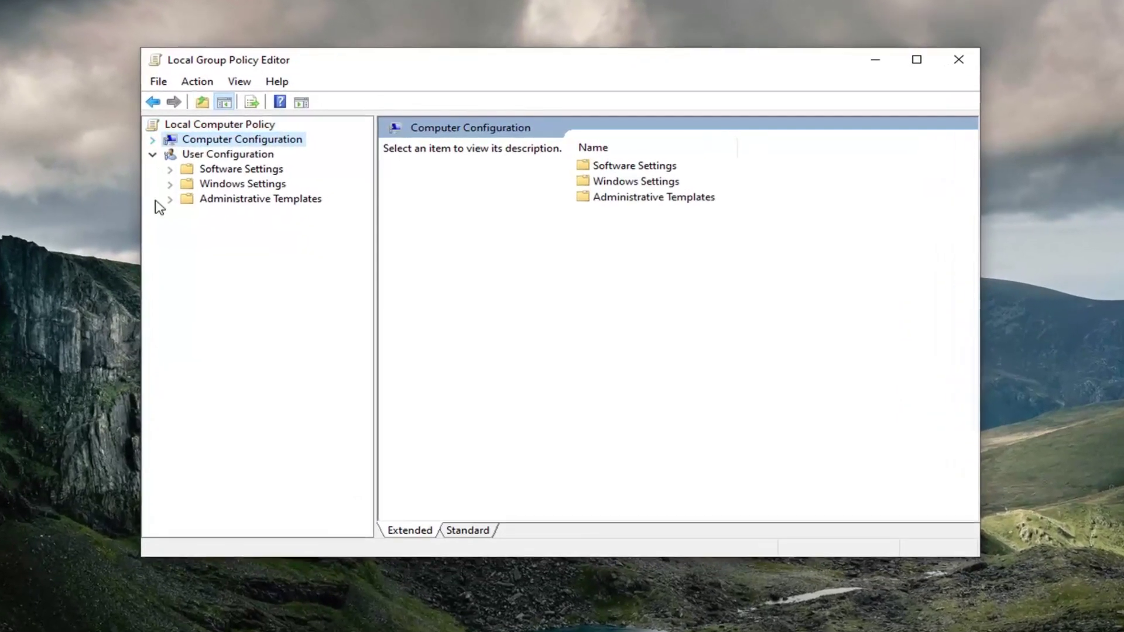
Go to User Configuration > Administrative Templates > Start Menu and Taskbar and select Remove Run menu from Start Menu.
left_click(202, 156)
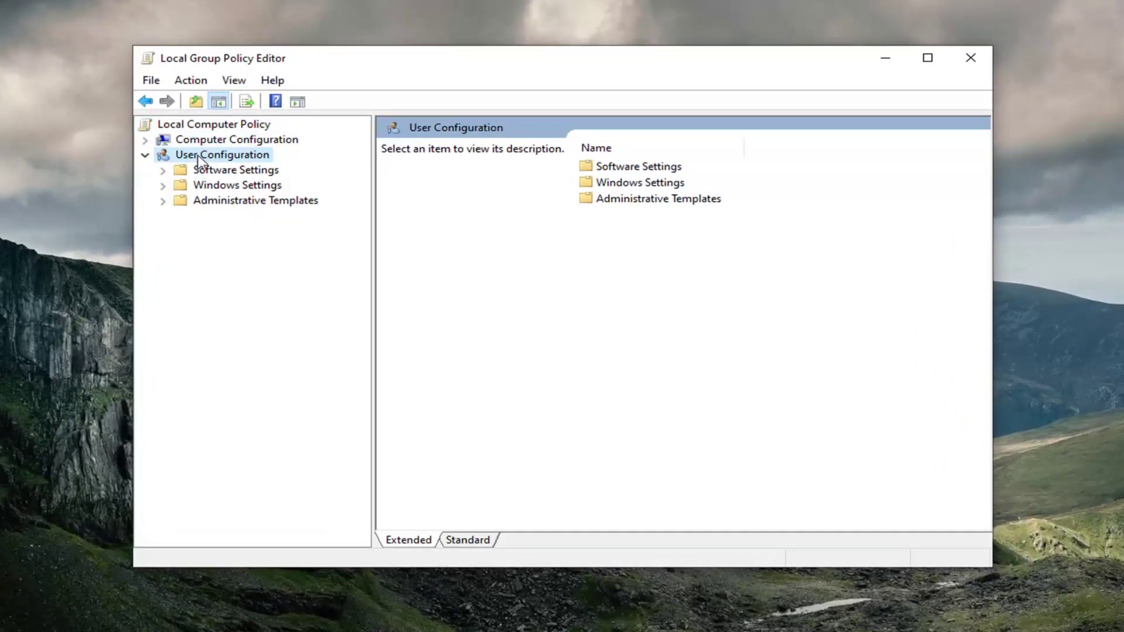
left_click(214, 201)
double_click(213, 202)
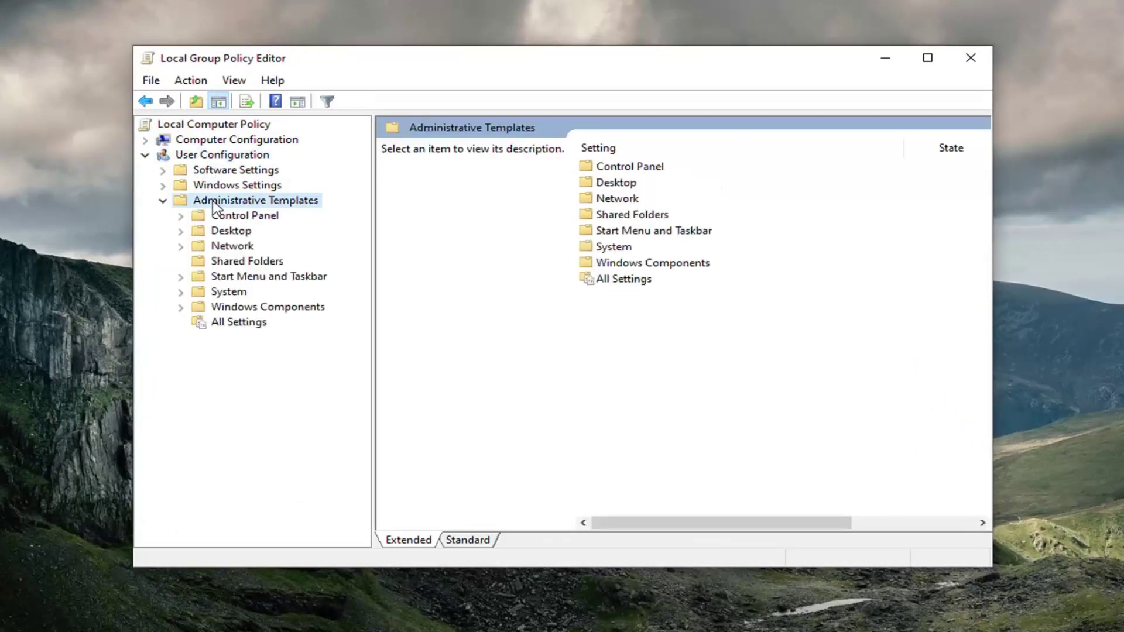
double_click(230, 278)
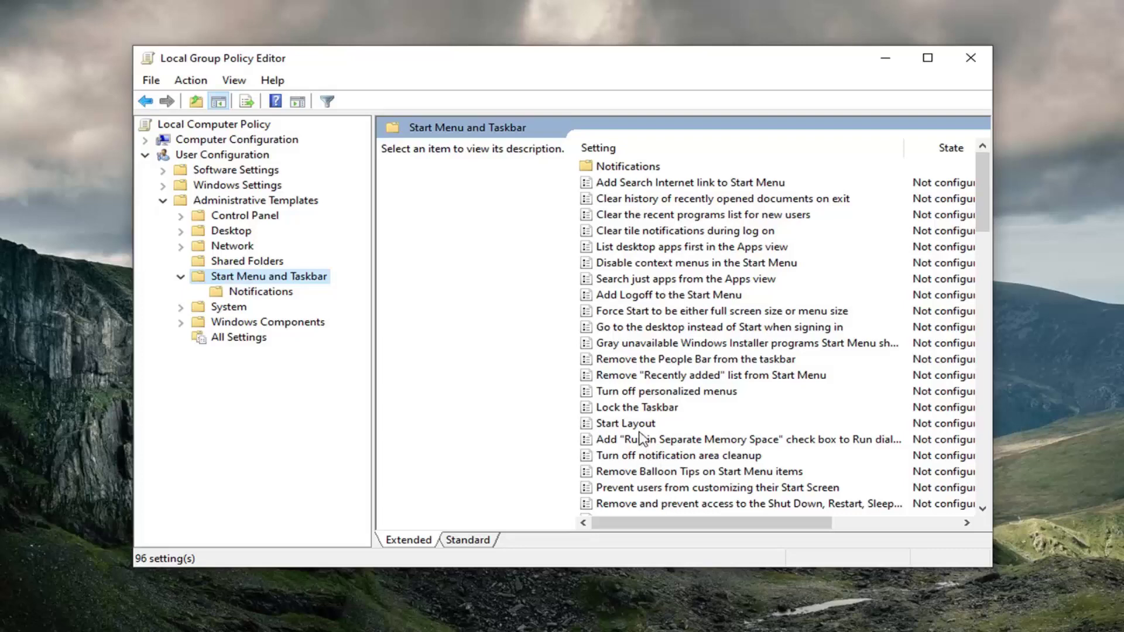
scroll(663, 357, "down", 5)
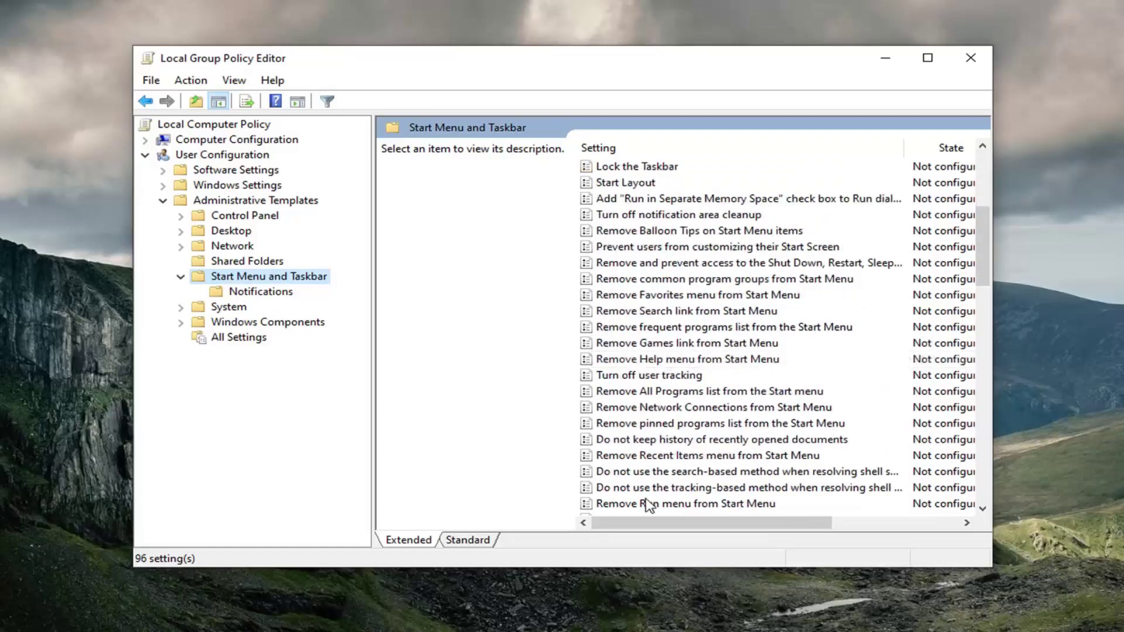
left_click(645, 506)
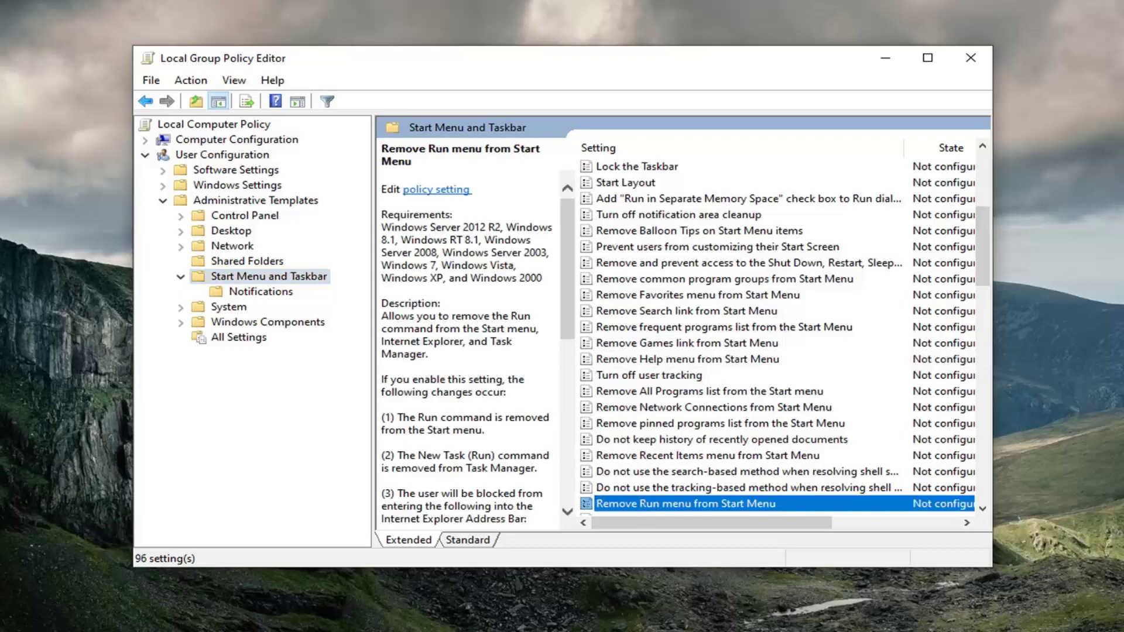
Set the Remove Run menu from Start Menu policy to Enabled, then apply and confirm.
double_click(655, 504)
left_click_drag(400, 169, 480, 70)
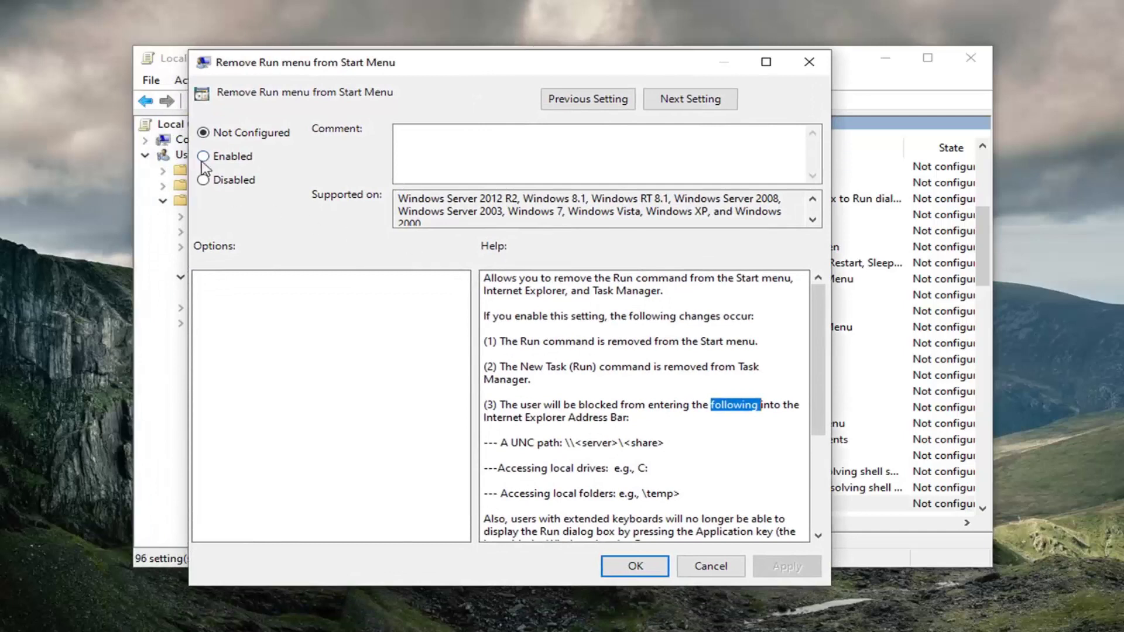
left_click(226, 159)
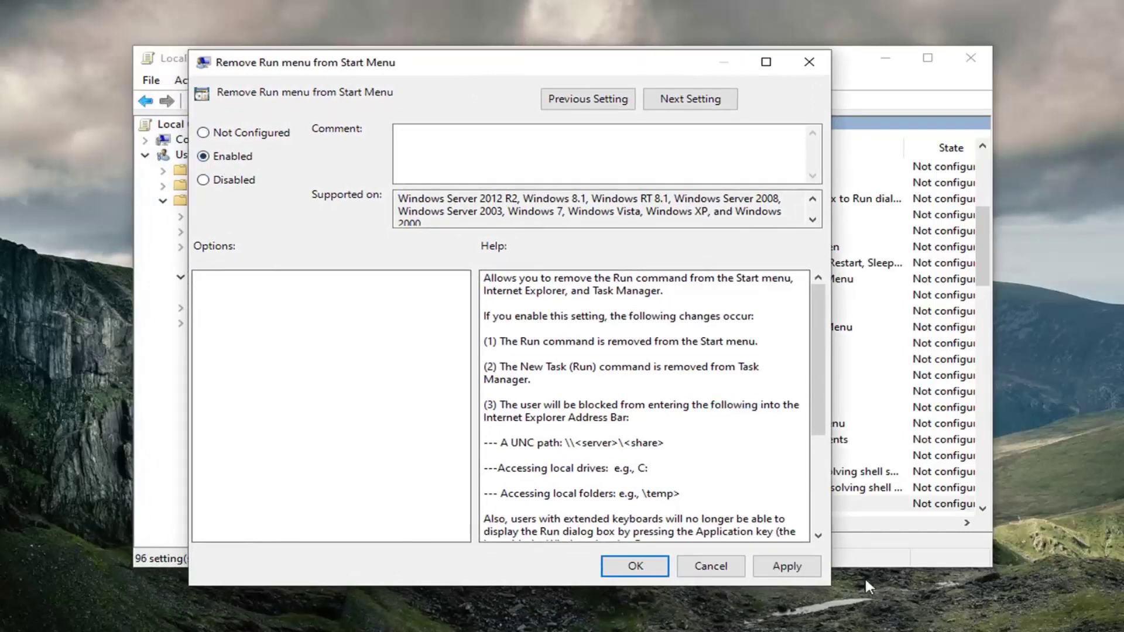
left_click(789, 568)
left_click(637, 565)
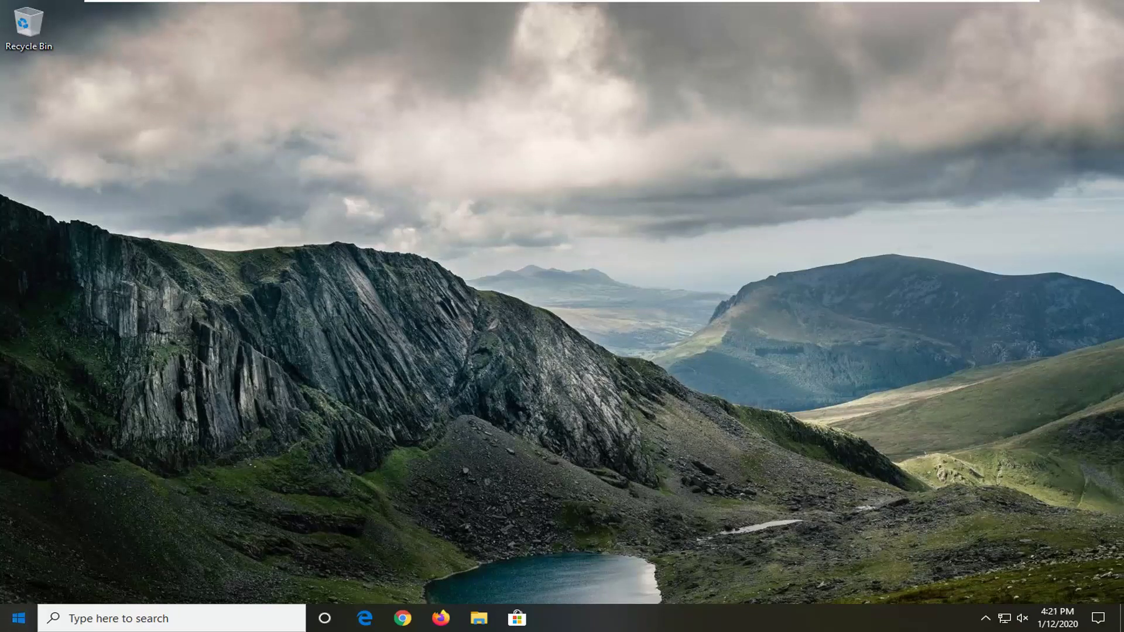
Search 'regedit' and run Registry Editor as administrator, approving the UAC prompt.
left_click(18, 618)
type("te")
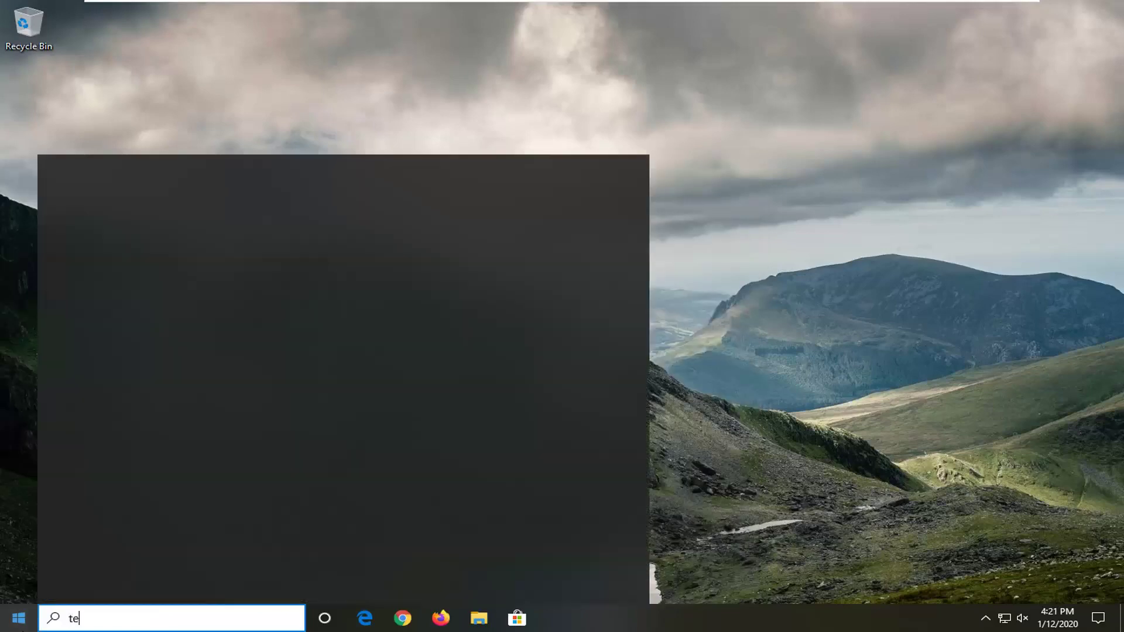
type("gedit")
key("ctrl+a")
type("reg")
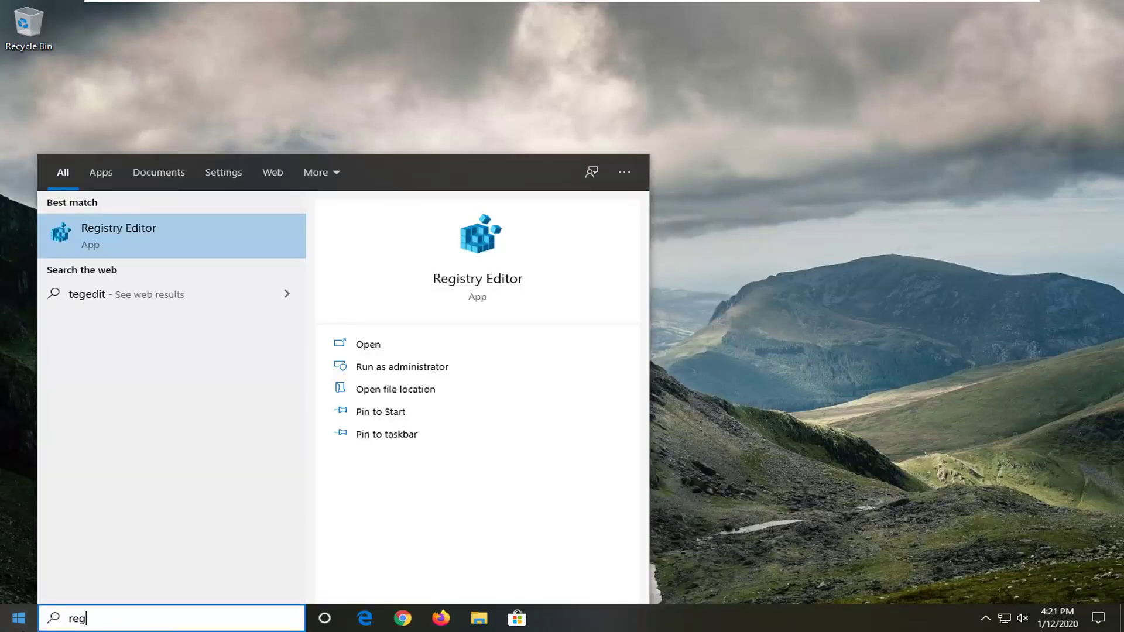
type("edit")
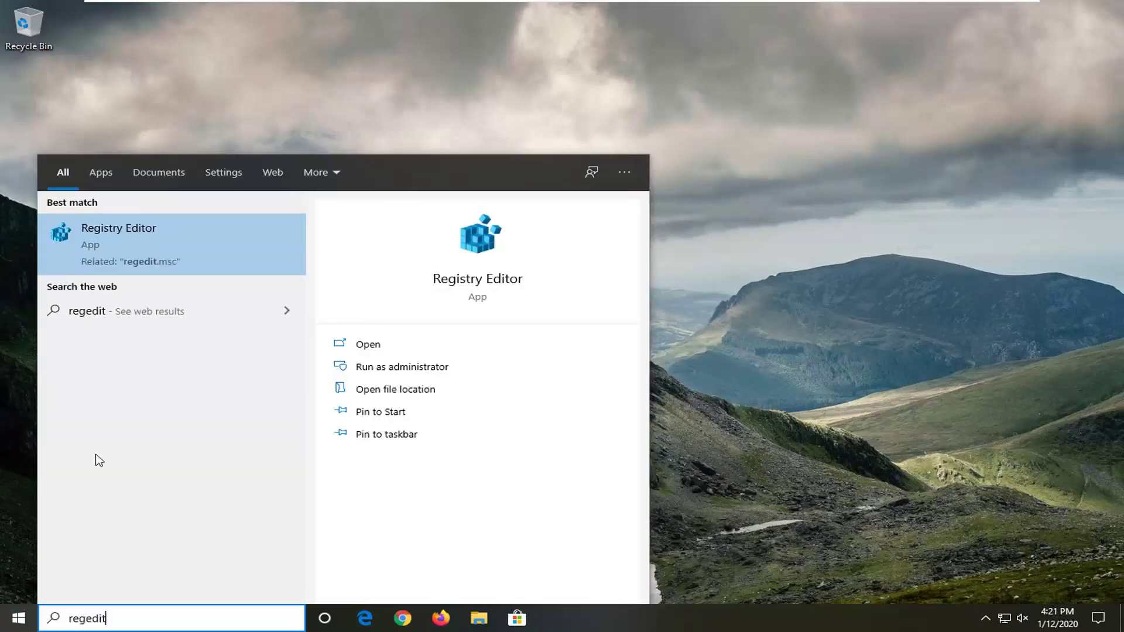
right_click(124, 242)
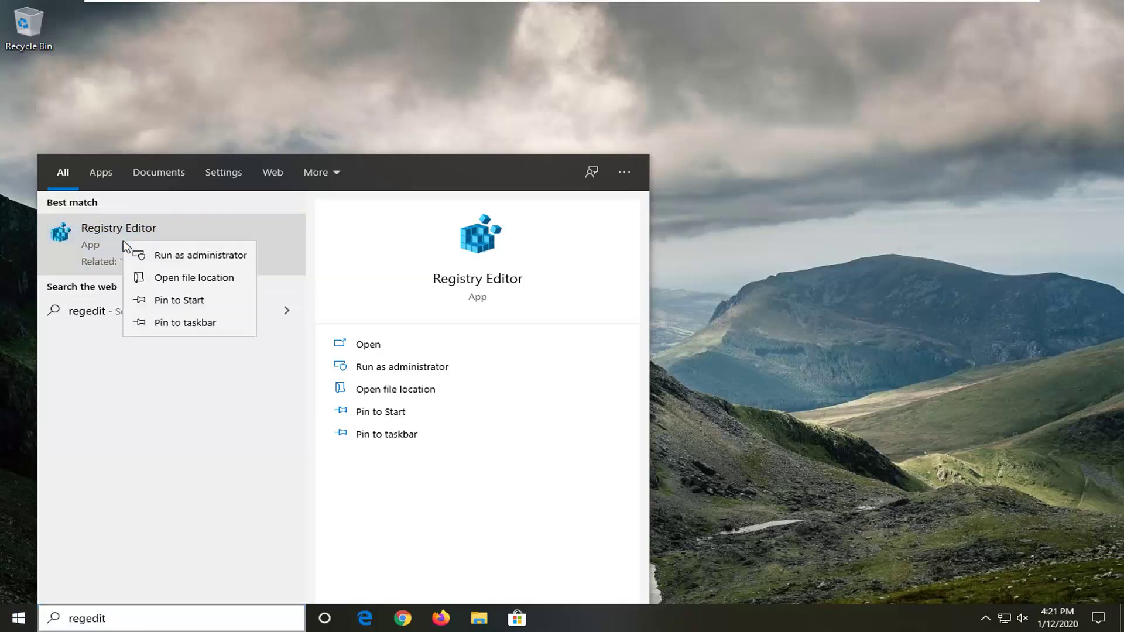
left_click(165, 256)
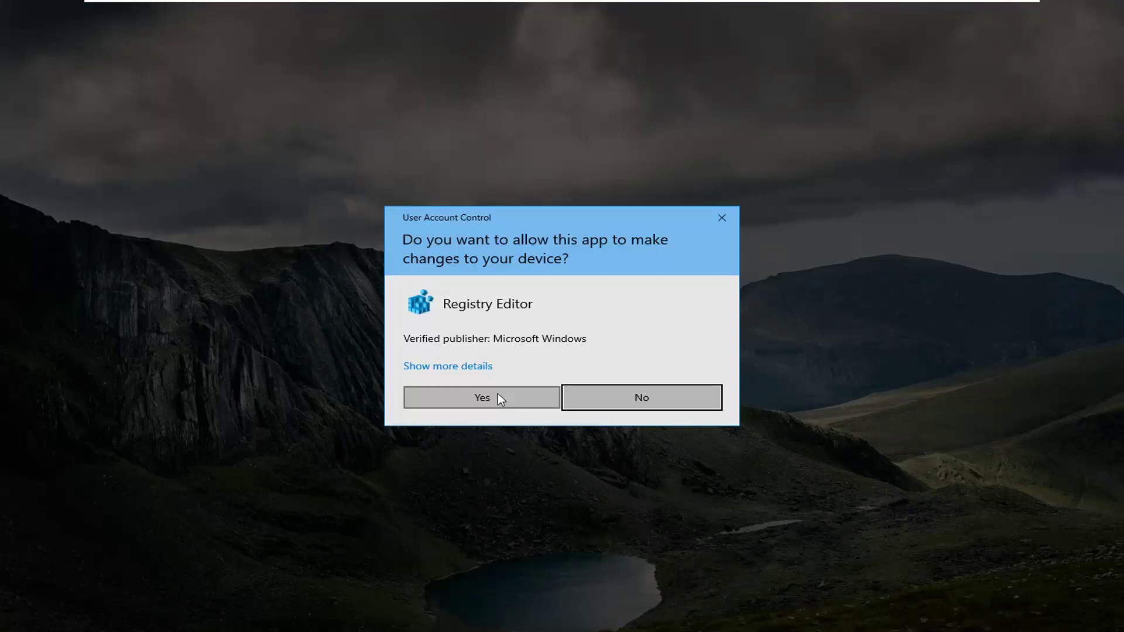
left_click(497, 394)
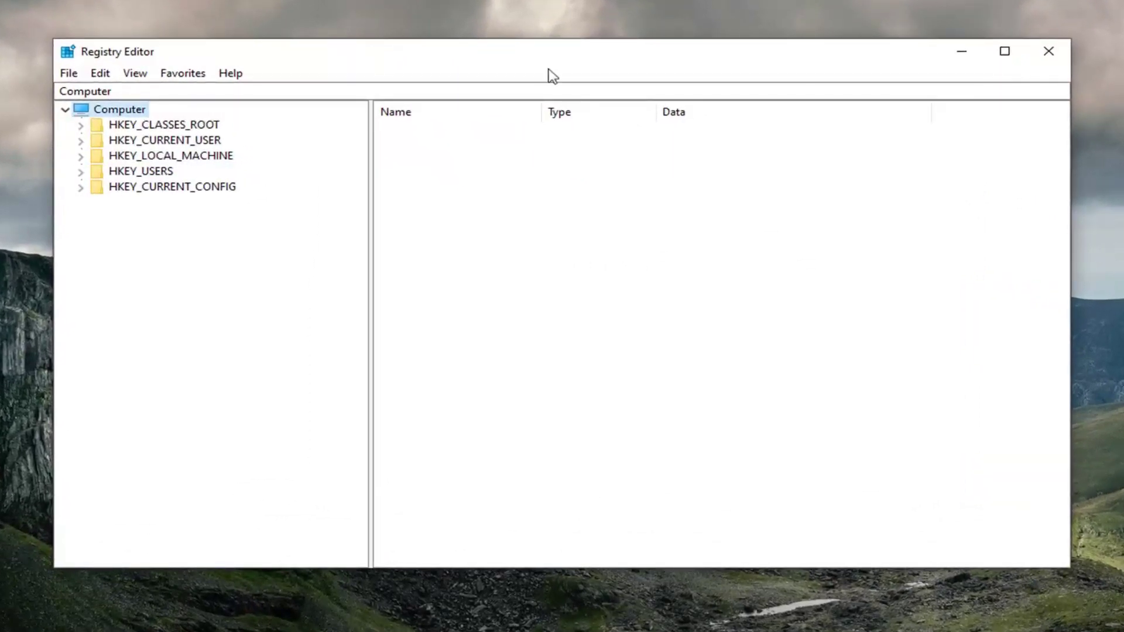
Close the Export Registry File dialog without exporting and bring up the Import Registry File dialog.
left_click(68, 74)
left_click(89, 113)
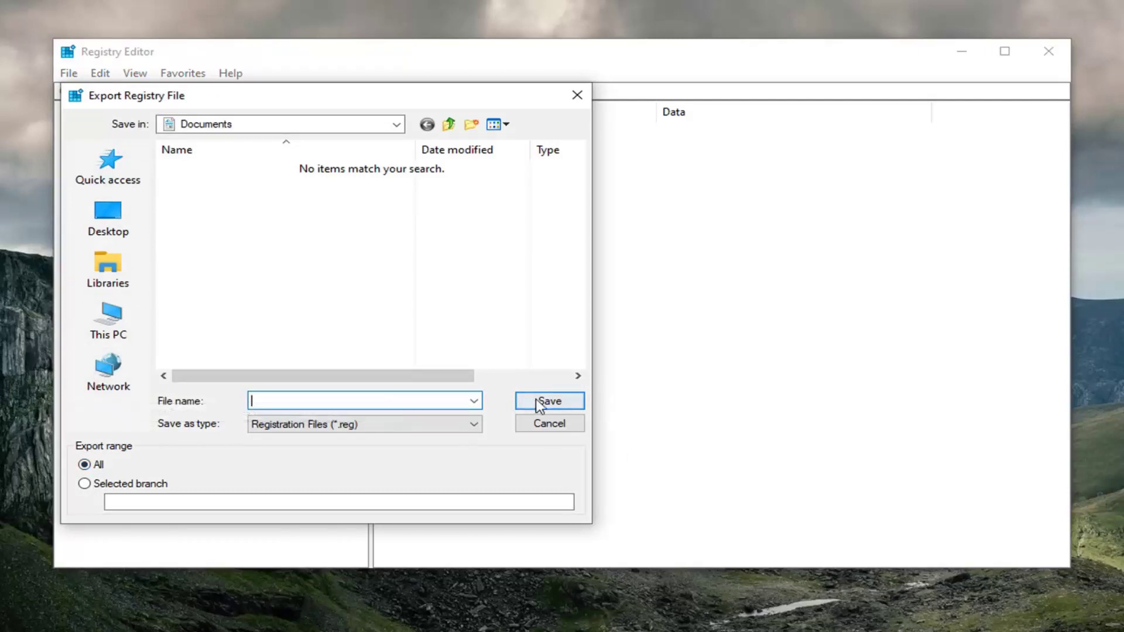
left_click(546, 426)
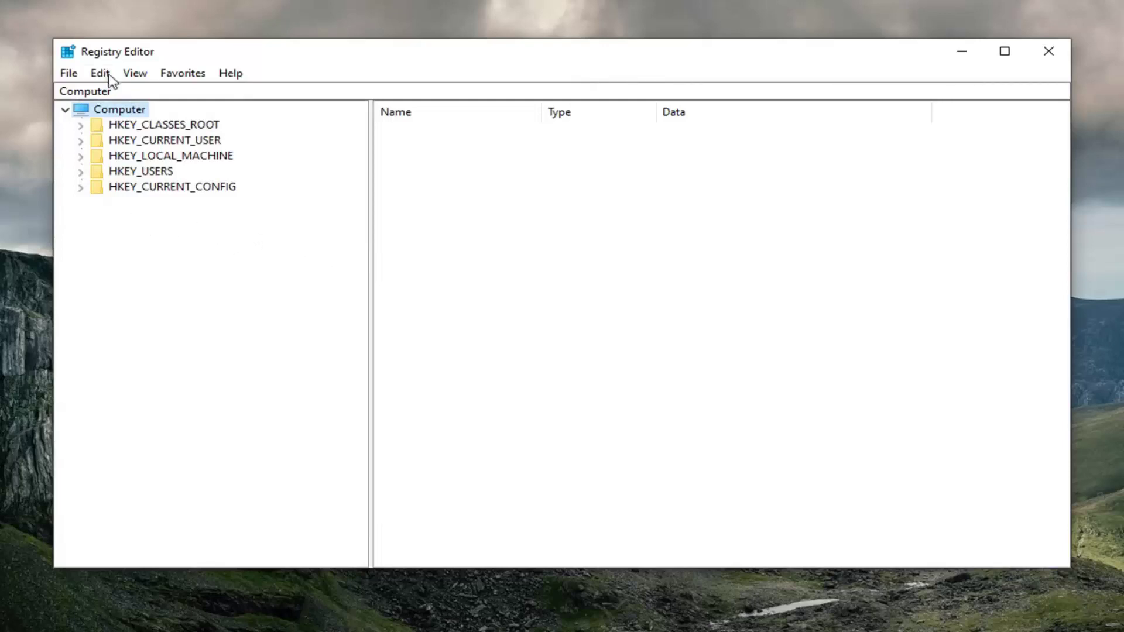
left_click(69, 74)
left_click(100, 93)
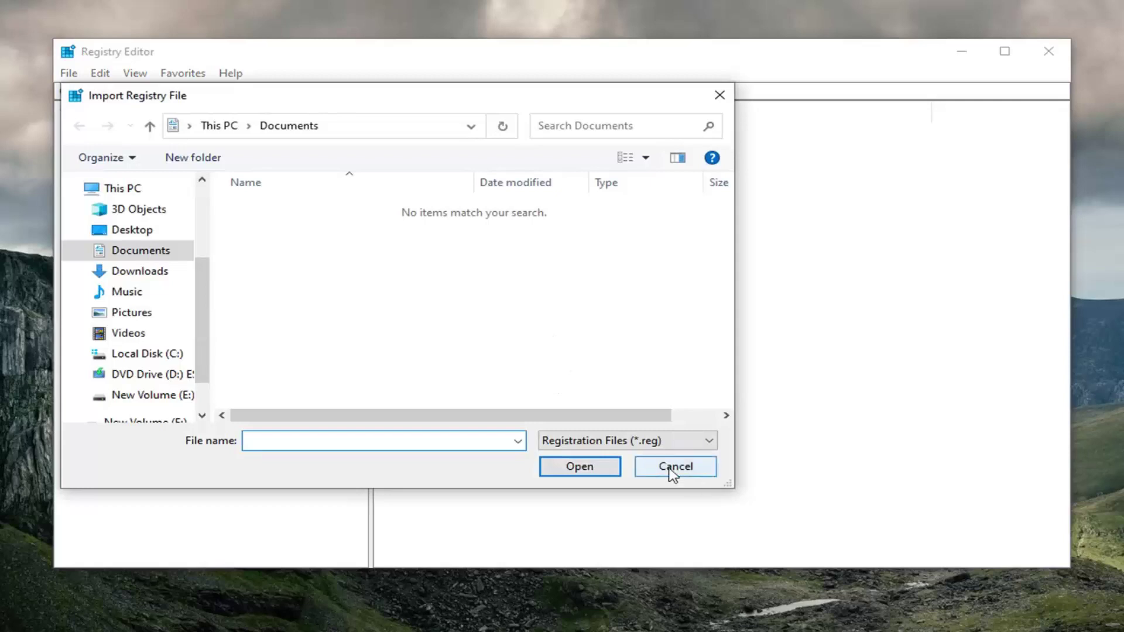
Cancel the Import Registry File dialog without importing anything.
left_click(675, 468)
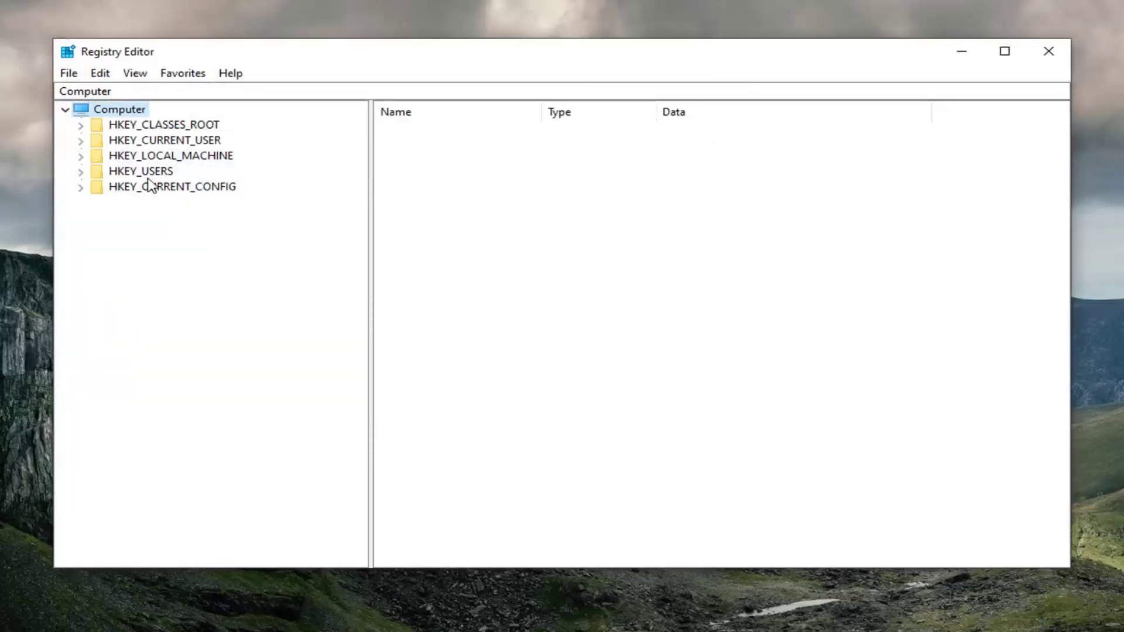
Expand HKEY_CURRENT_USER > SOFTWARE > Microsoft > Windows in the key tree.
left_click(170, 143)
double_click(170, 143)
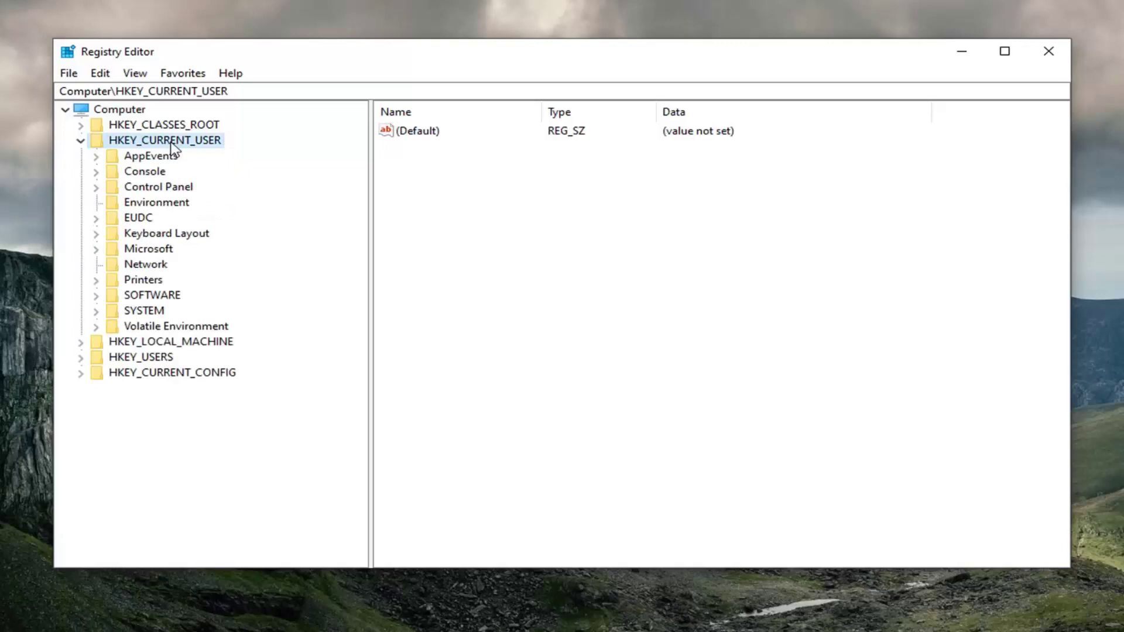
double_click(146, 297)
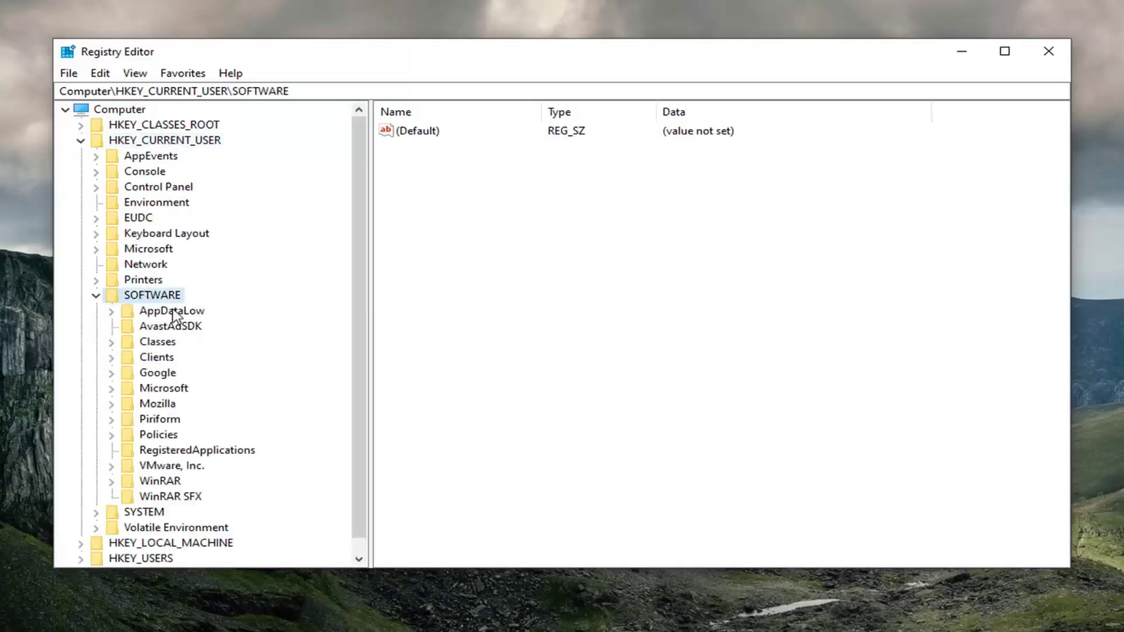
double_click(158, 390)
scroll(158, 404, "down", 15)
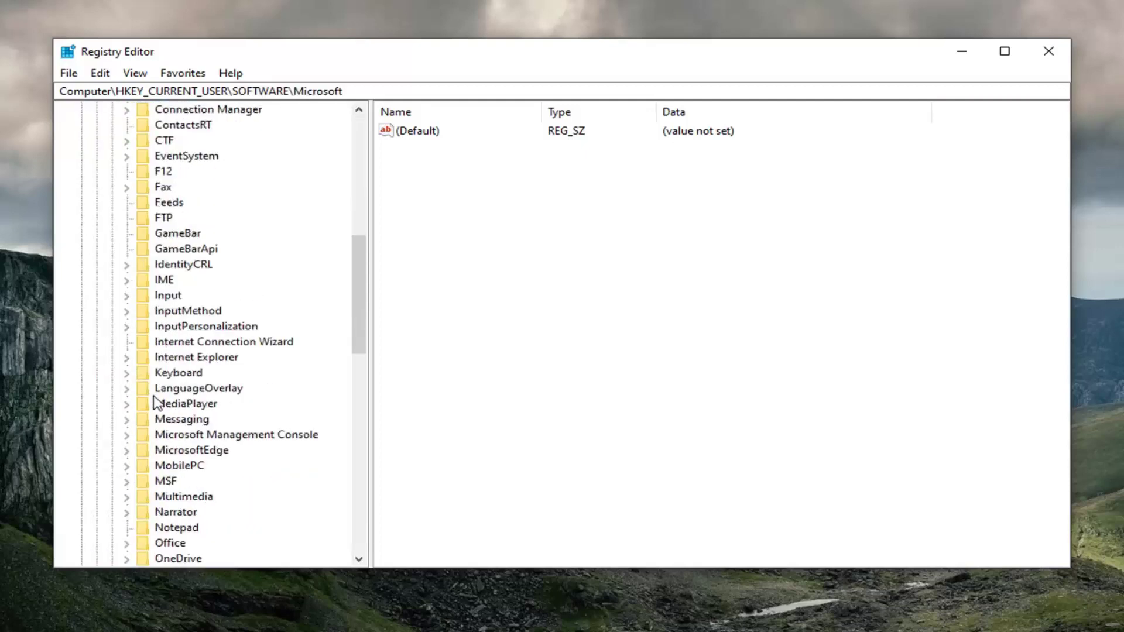
scroll(167, 415, "down", 2)
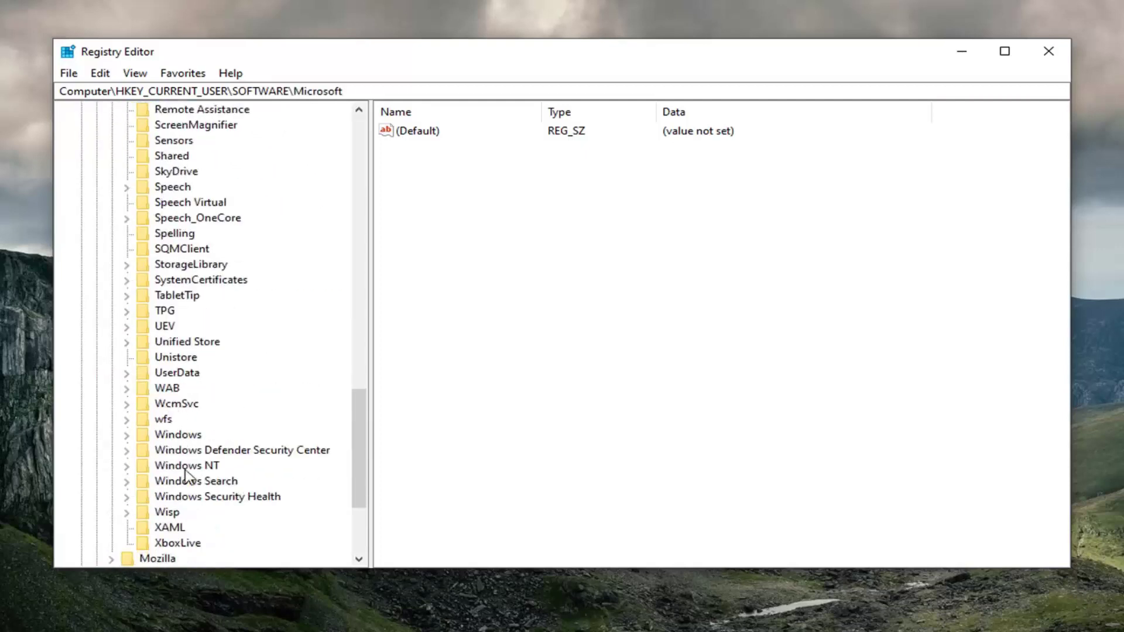
double_click(177, 436)
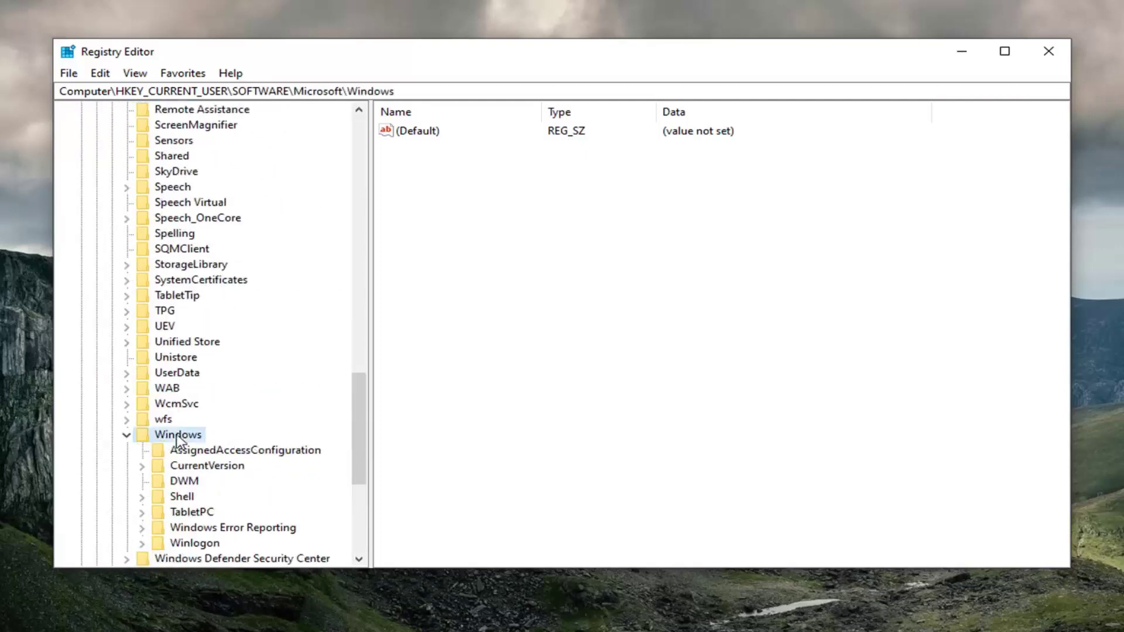
Expand CurrentVersion > Policies and select Explorer to show NoDriveTypeAutoRun and NoRun.
left_click(187, 466)
double_click(187, 467)
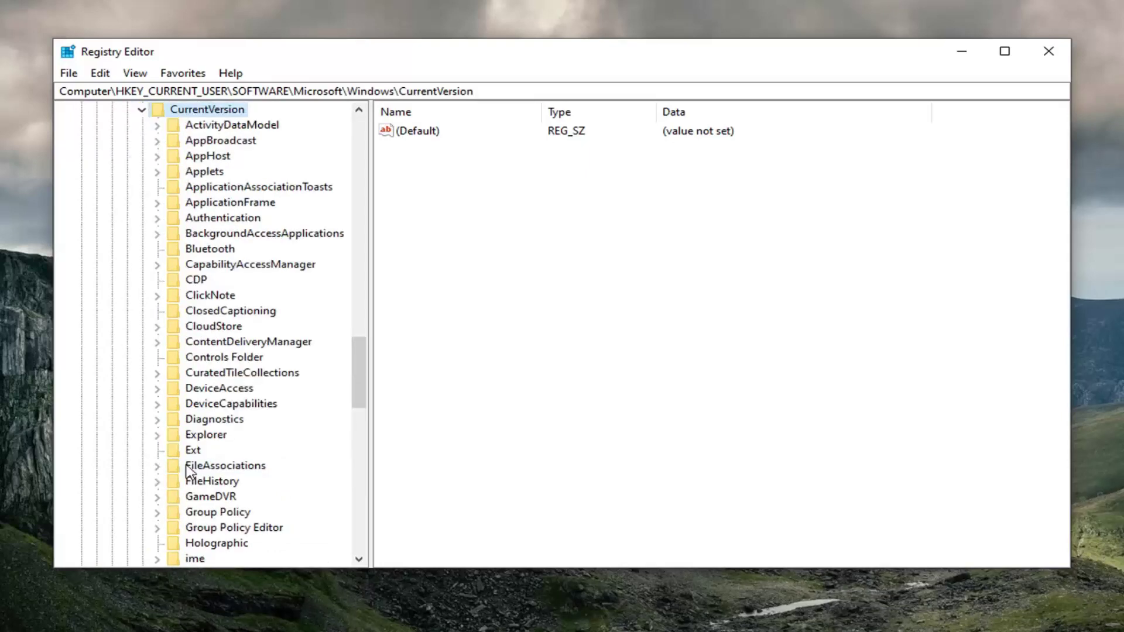
scroll(193, 468, "down", 6)
left_click(206, 404)
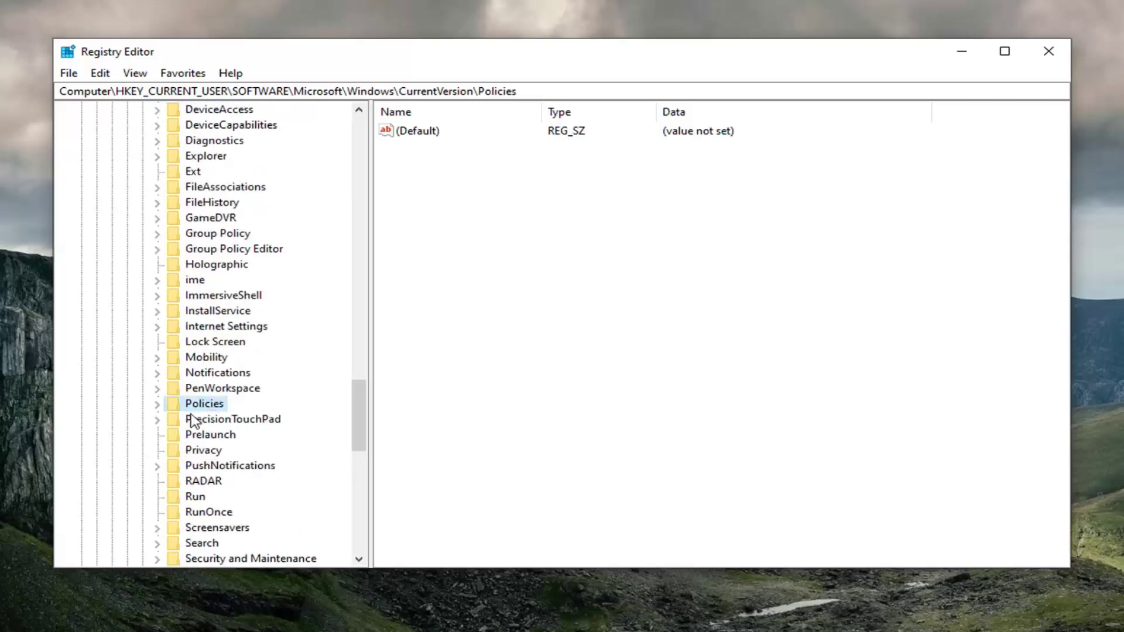
double_click(209, 407)
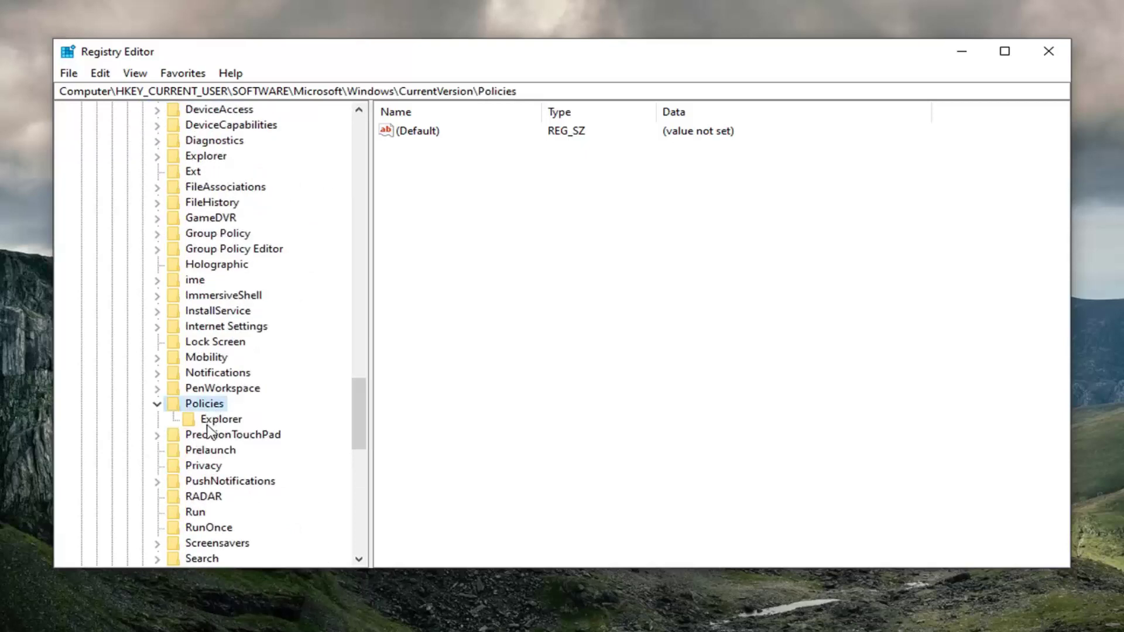
left_click(213, 421)
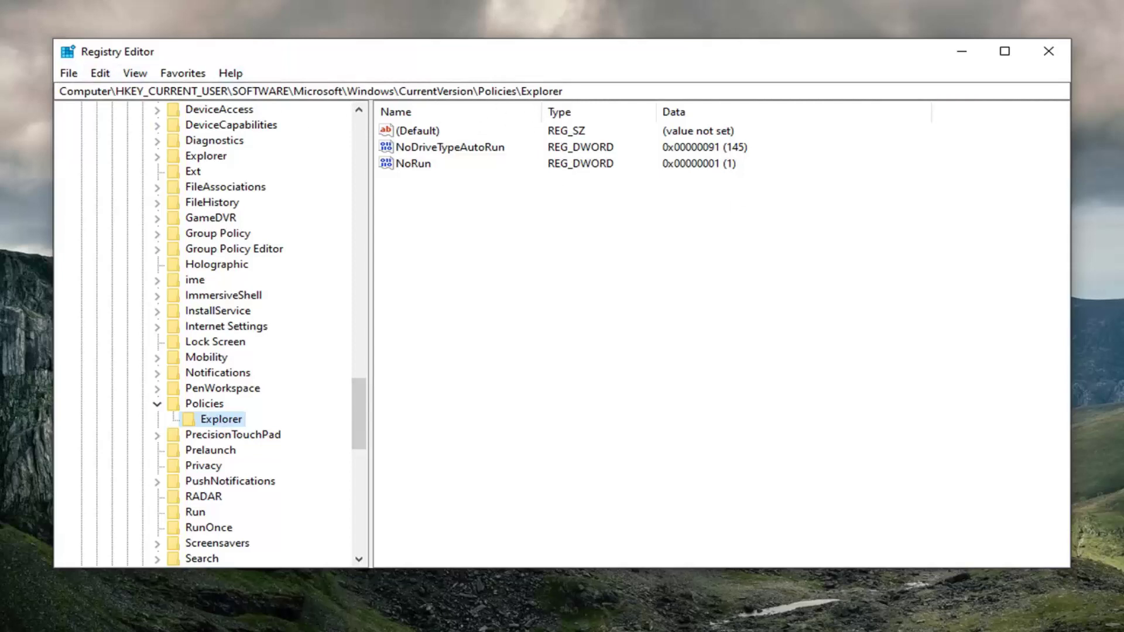
left_click(459, 223)
left_click(406, 167)
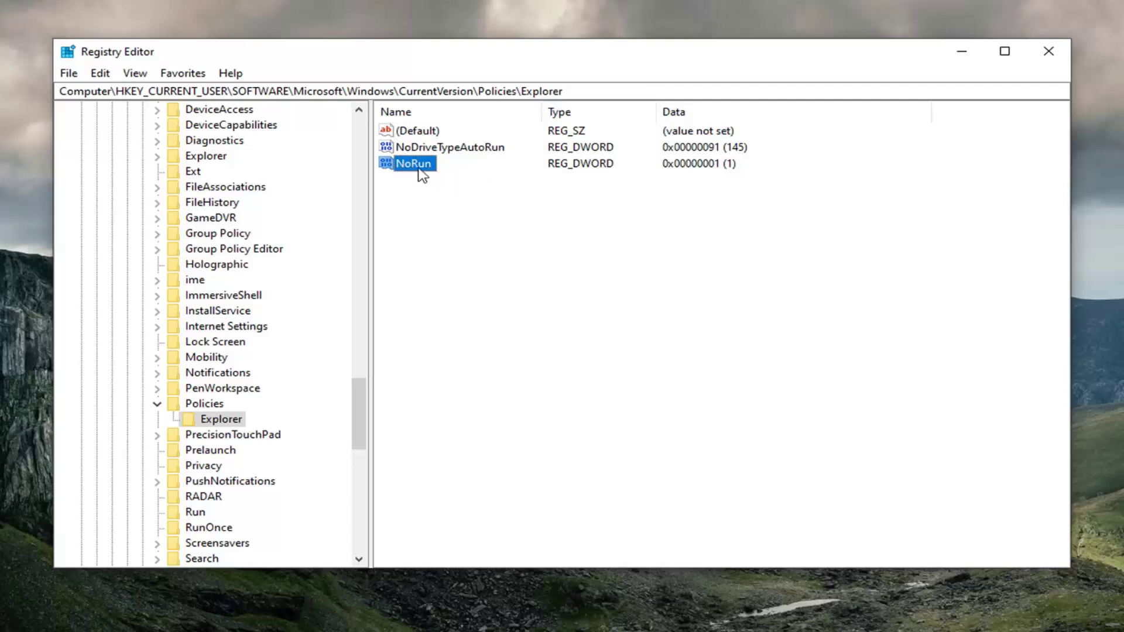
left_click(450, 249)
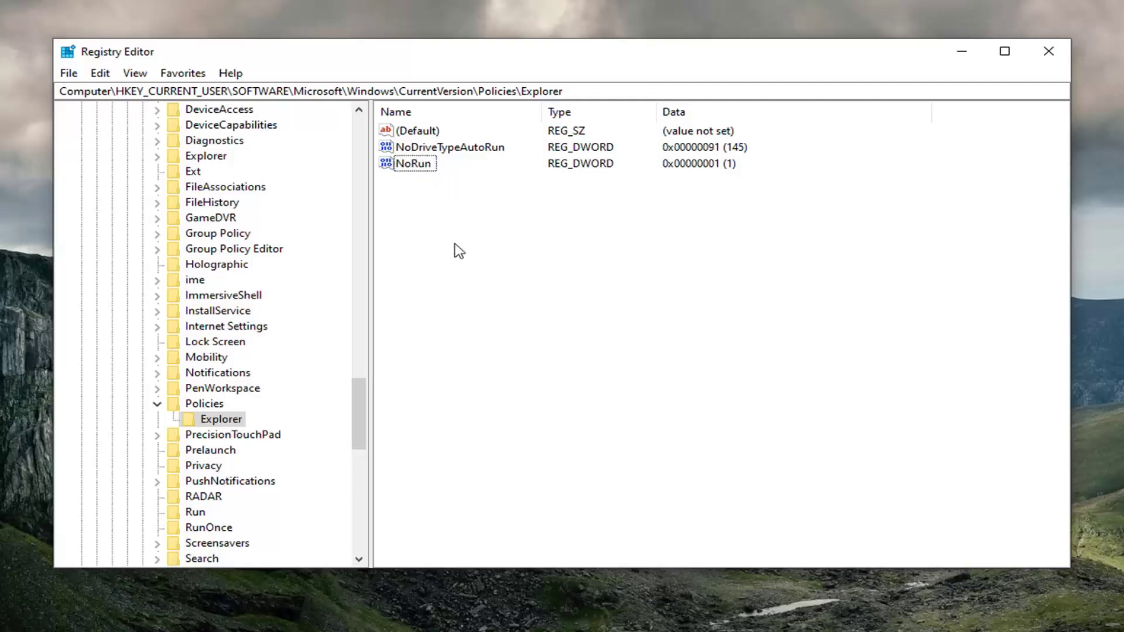
right_click(415, 235)
mouse_move(475, 248)
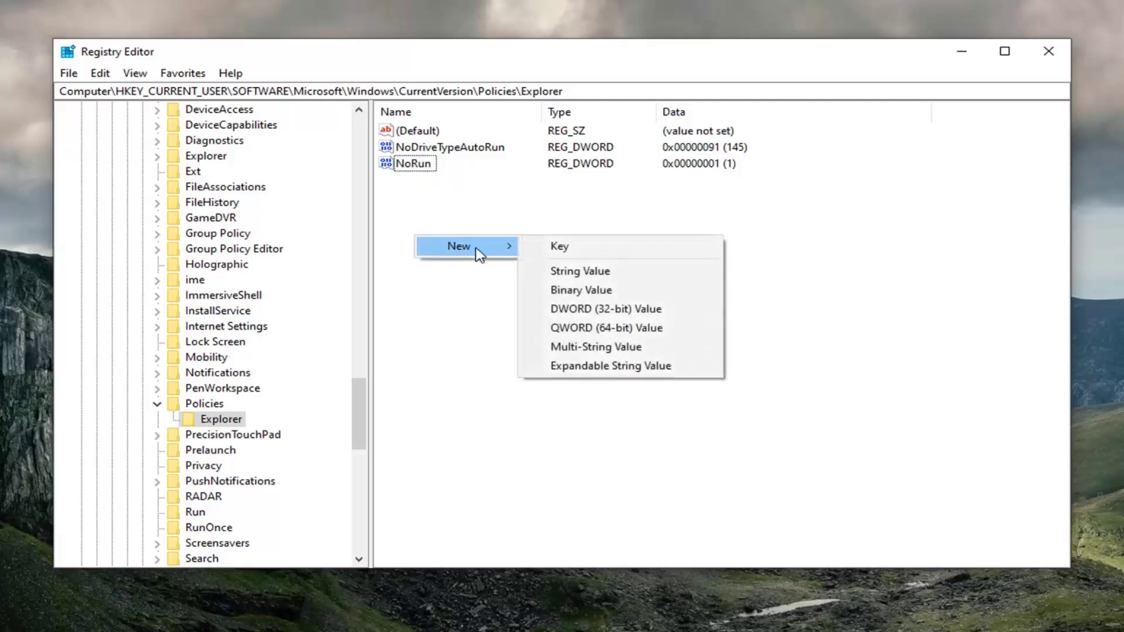
left_click(609, 308)
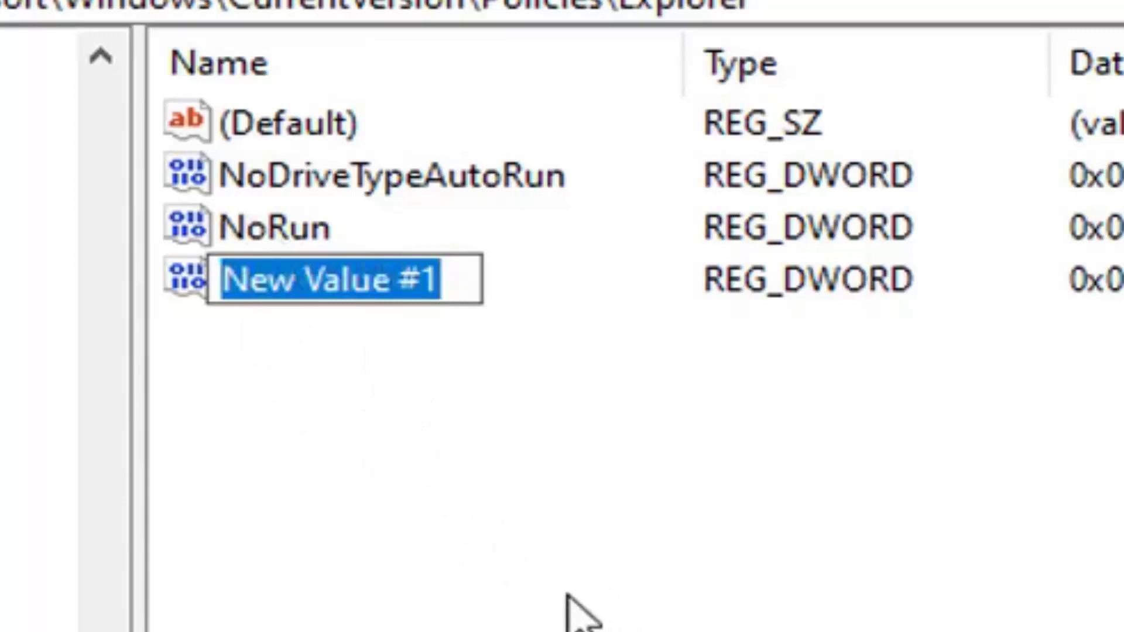
key("Return")
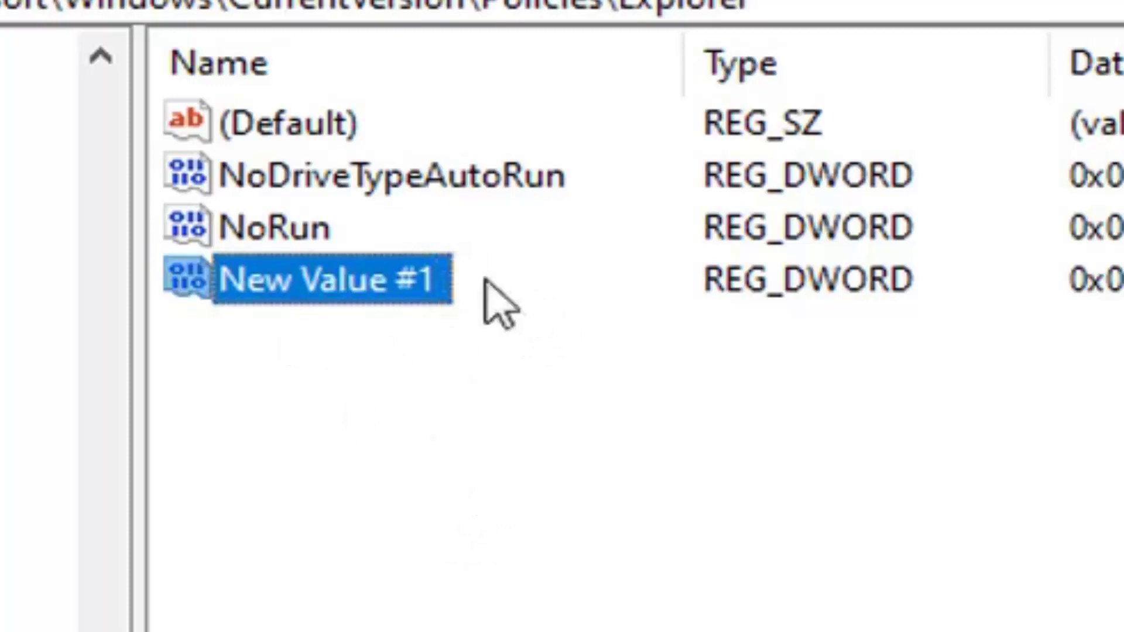
key("Delete")
key("Return")
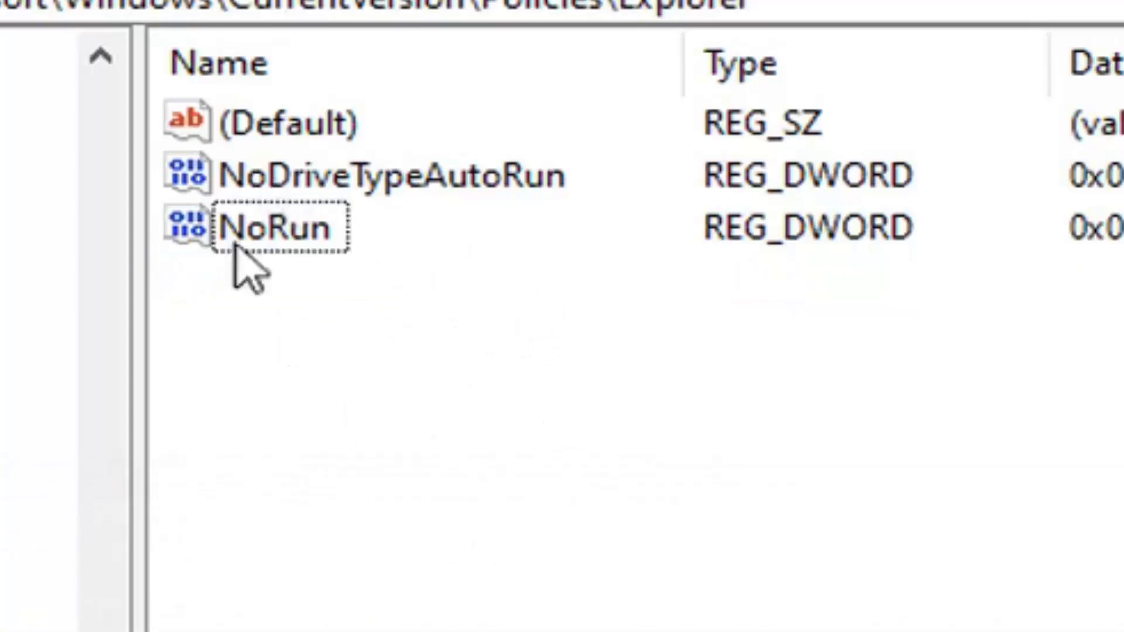
left_click(274, 238)
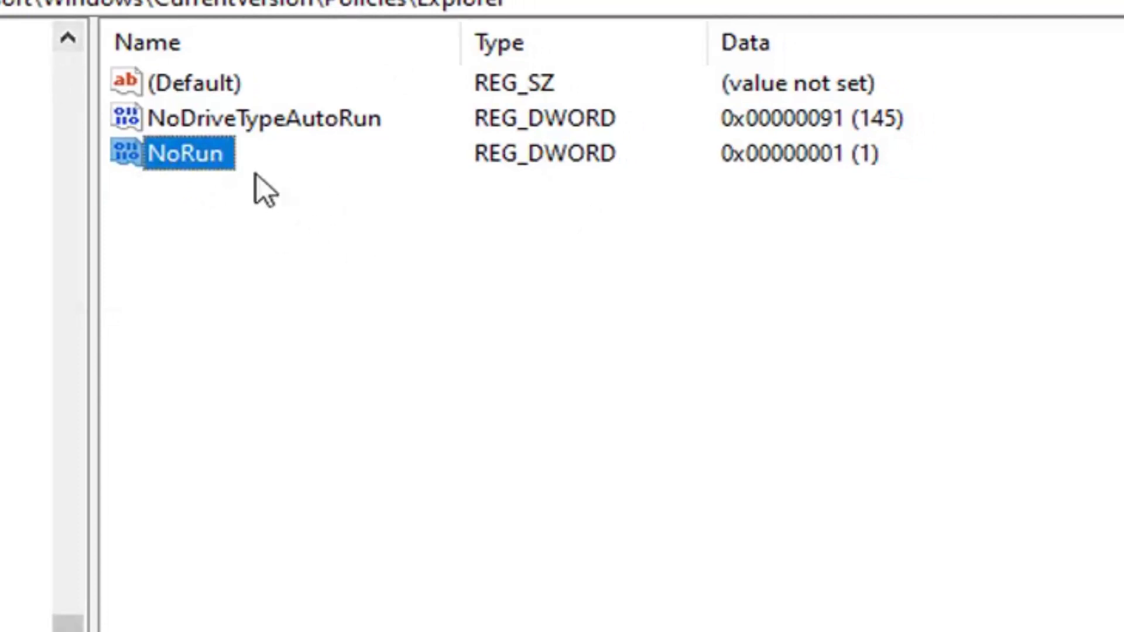
Re-enter the NoRun DWORD's hexadecimal value data and confirm with OK.
double_click(197, 153)
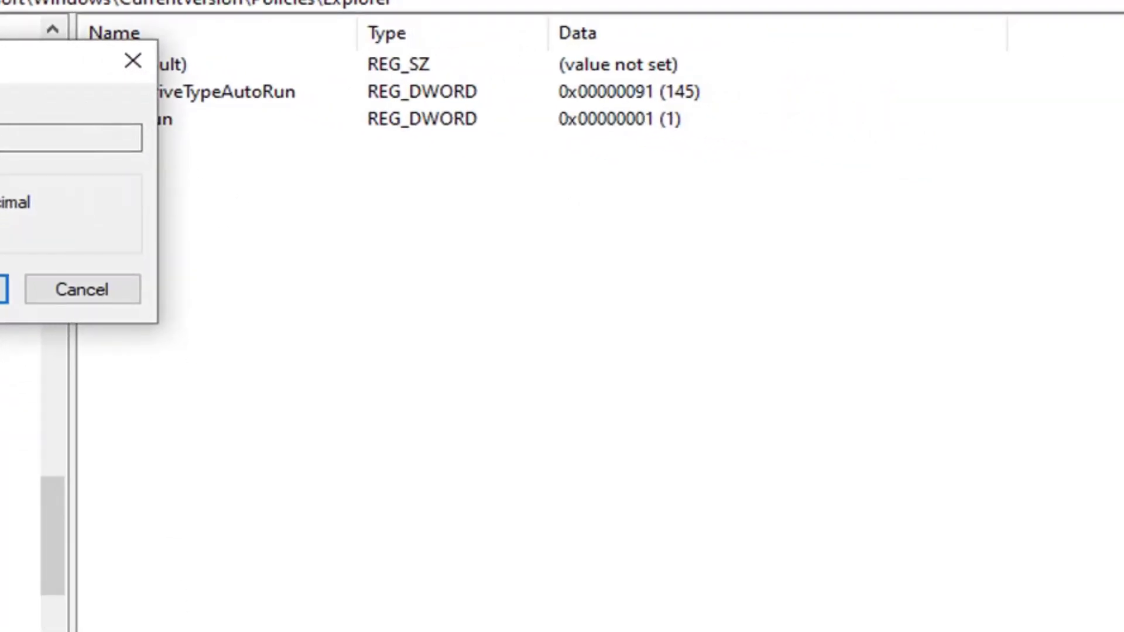
left_click_drag(3, 68, 591, 125)
left_click(468, 264)
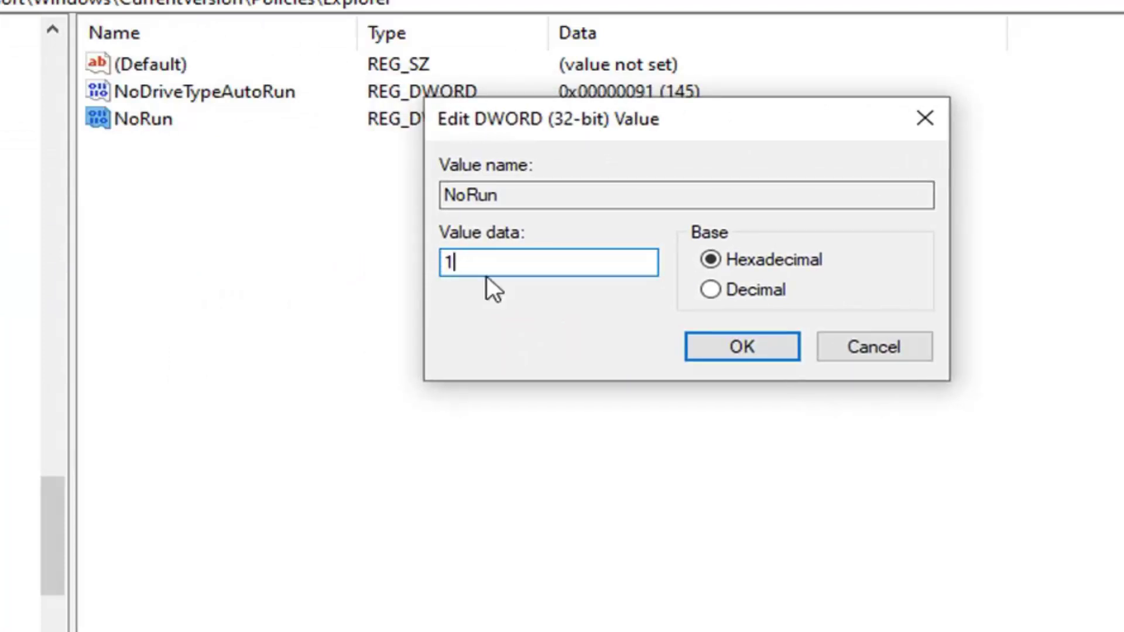
left_click_drag(487, 269, 397, 276)
type("2")
left_click(726, 344)
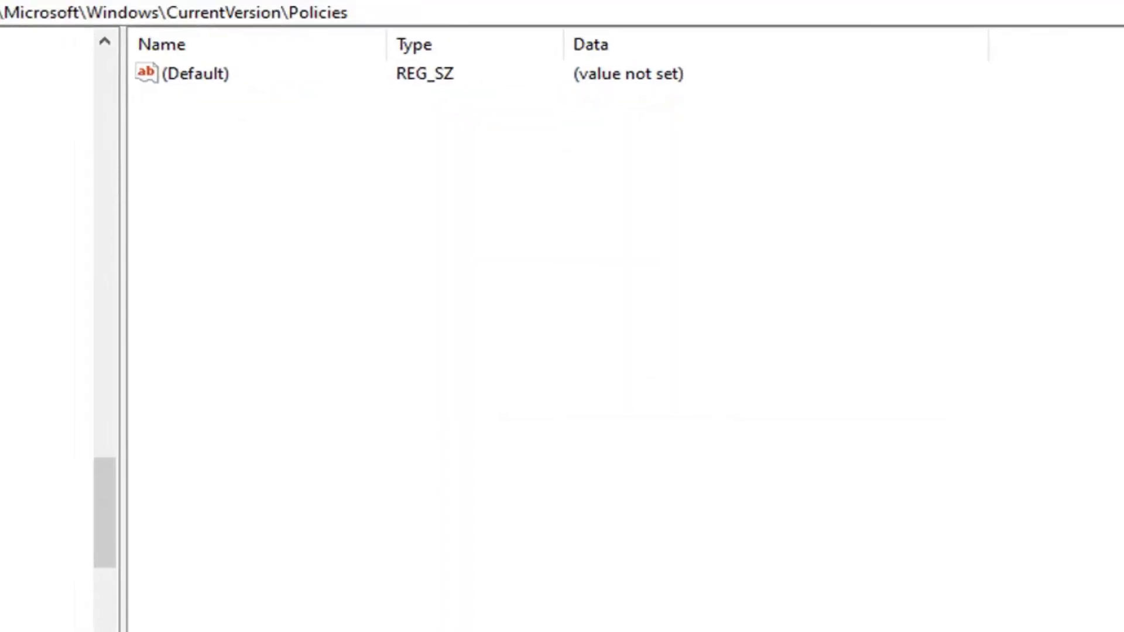
Collapse CurrentVersion, Windows, Microsoft, SOFTWARE and HKEY_CURRENT_USER, then select Computer.
left_click_drag(50, 528, 53, 234)
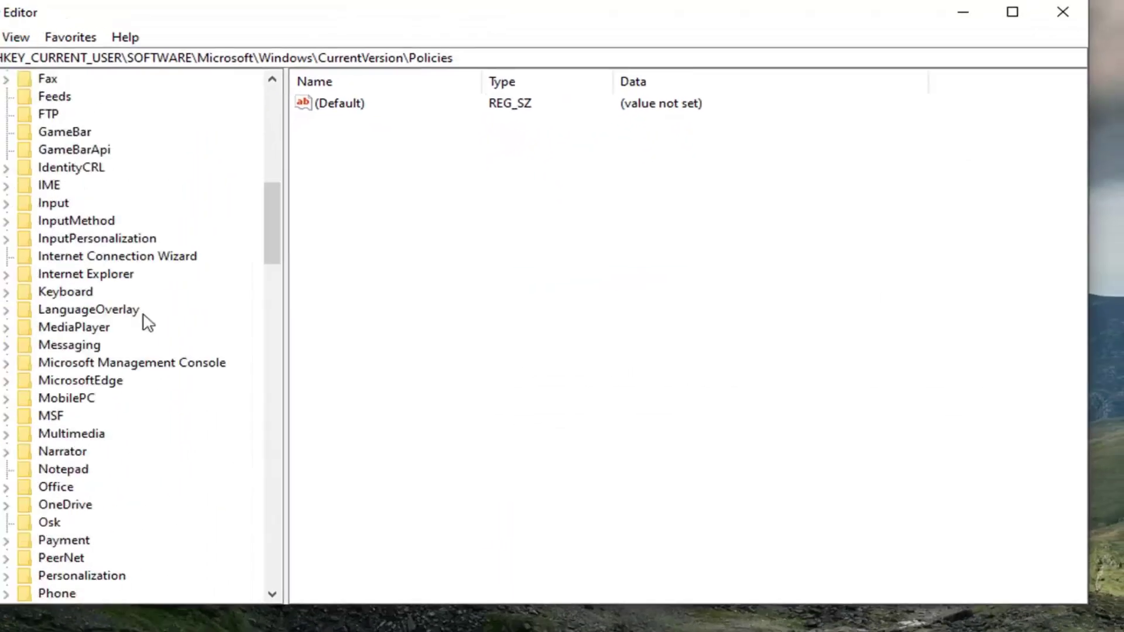
scroll(148, 322, "down", 10)
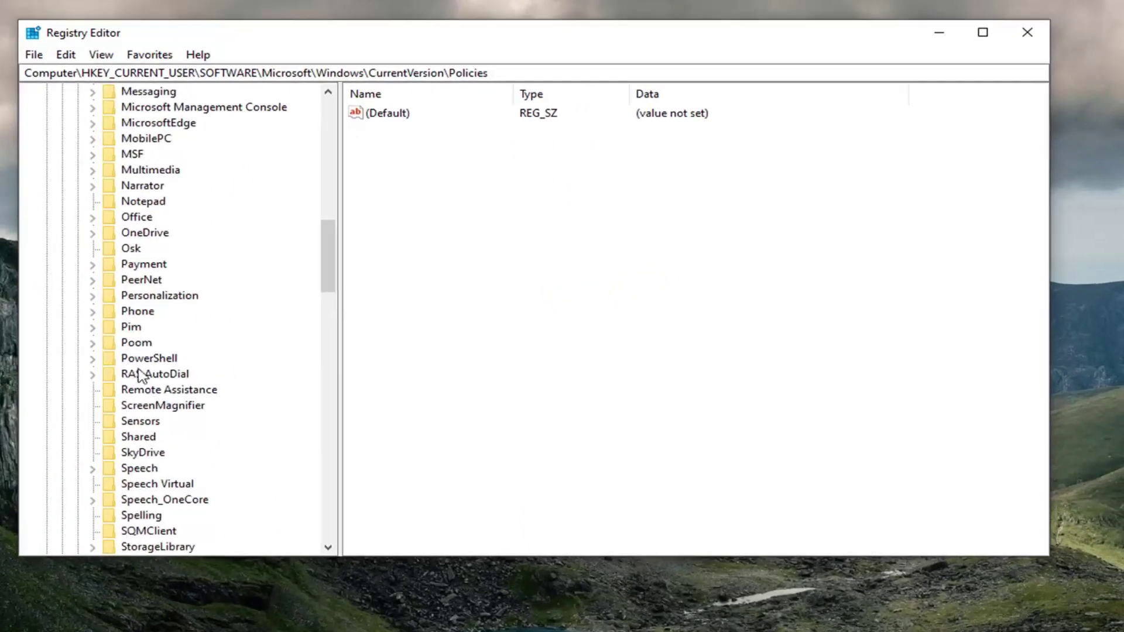
left_click(159, 446)
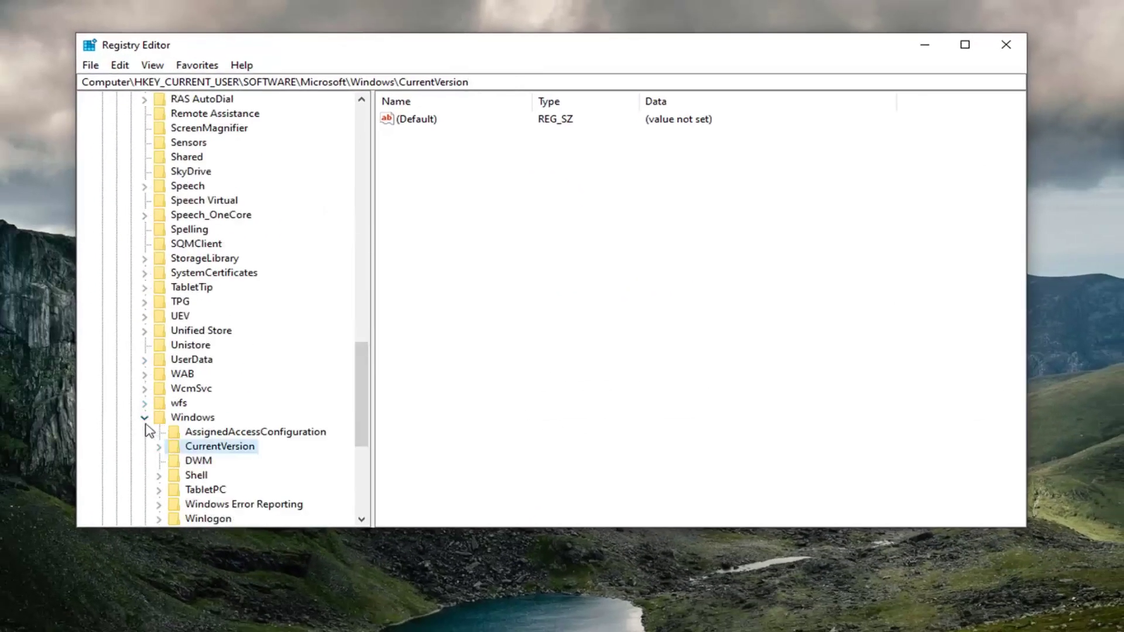
left_click(144, 417)
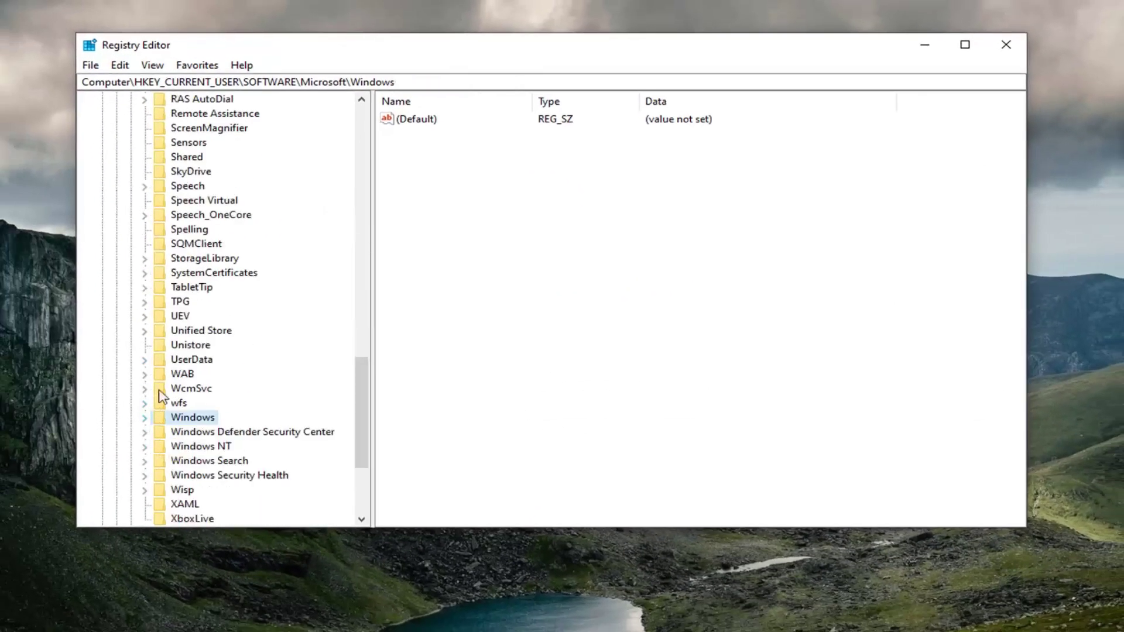
scroll(198, 345, "up", 20)
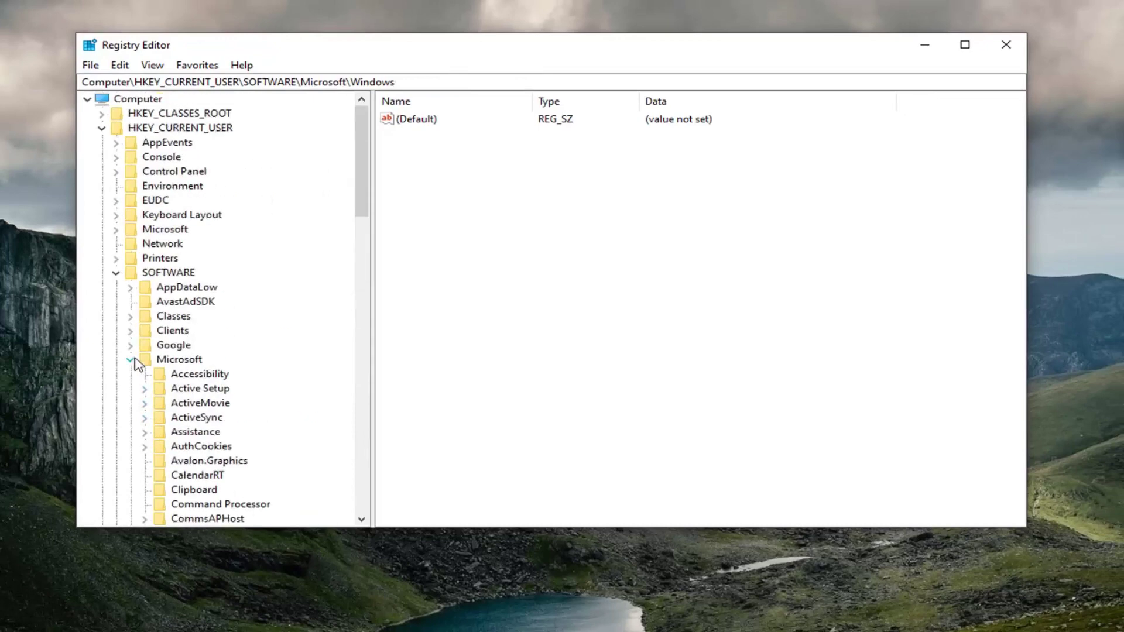
left_click(130, 359)
left_click(116, 272)
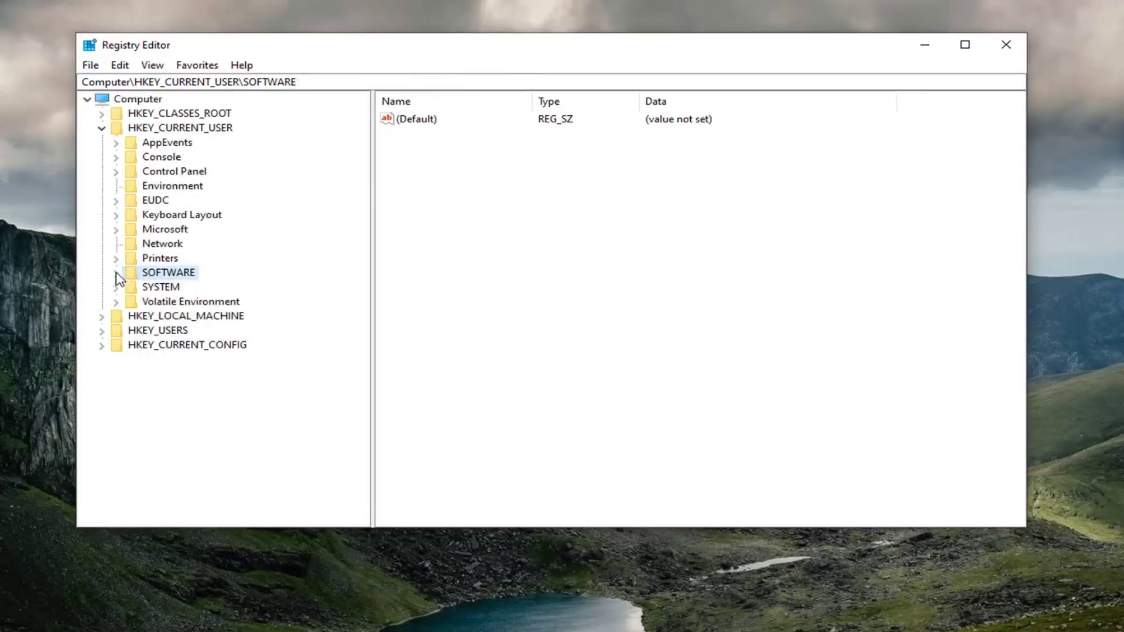
left_click(102, 128)
left_click(139, 100)
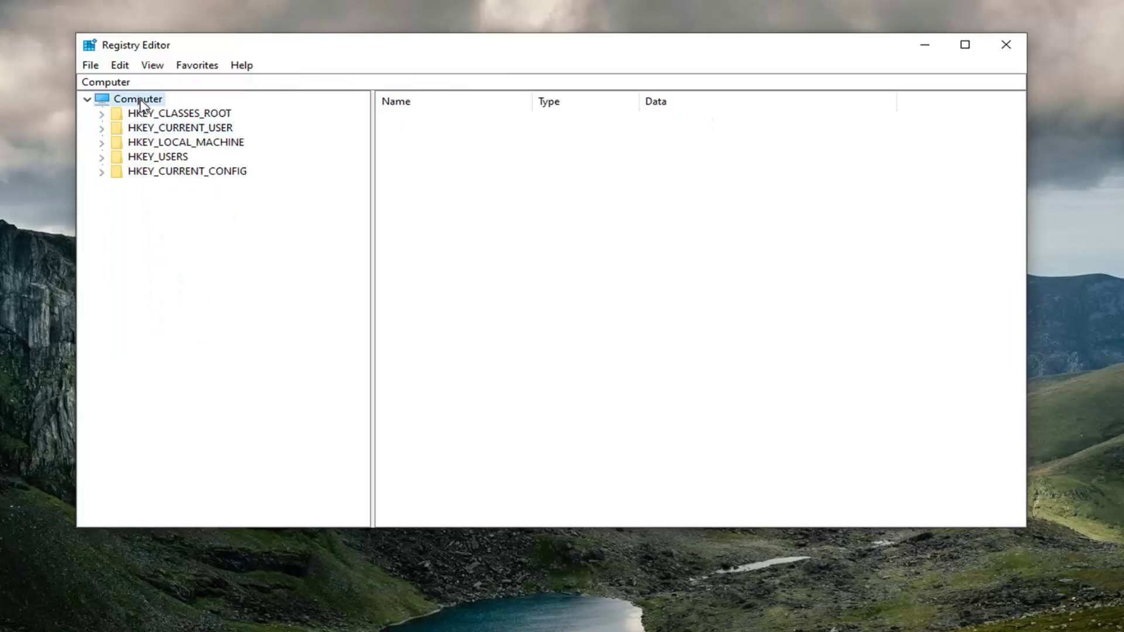